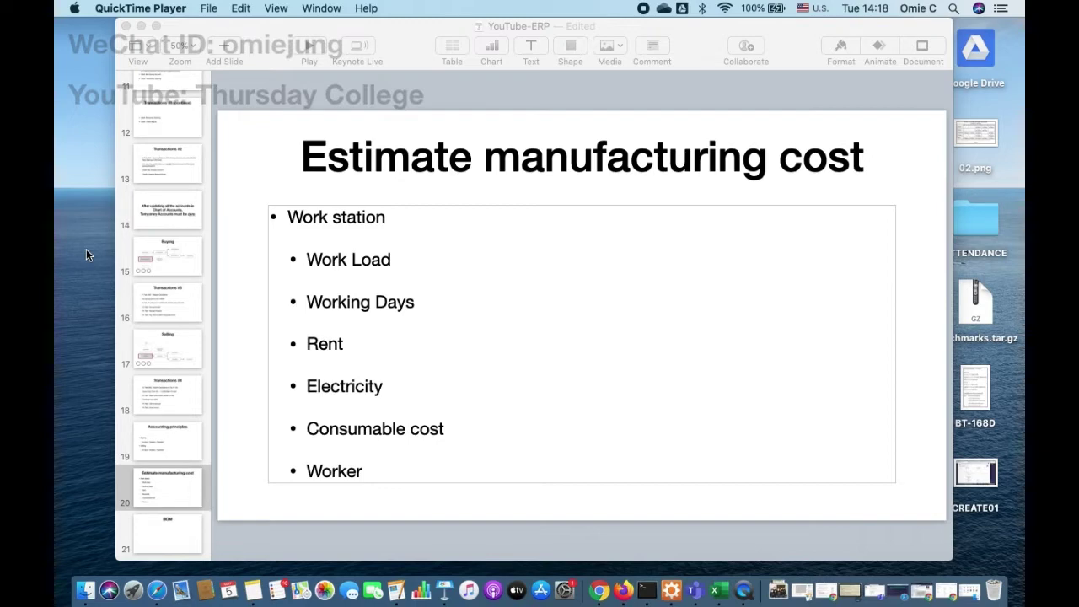
# - Switch to ERPNext in Chrome and open the Workstation list of the Manufacturing module
pyautogui.click(600, 591)
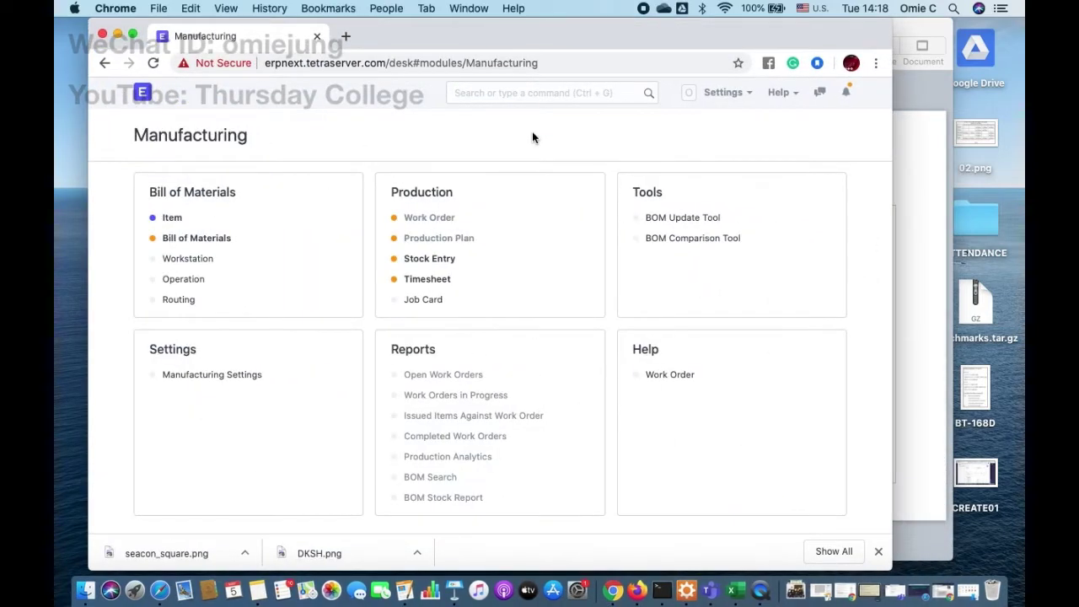
pyautogui.click(144, 93)
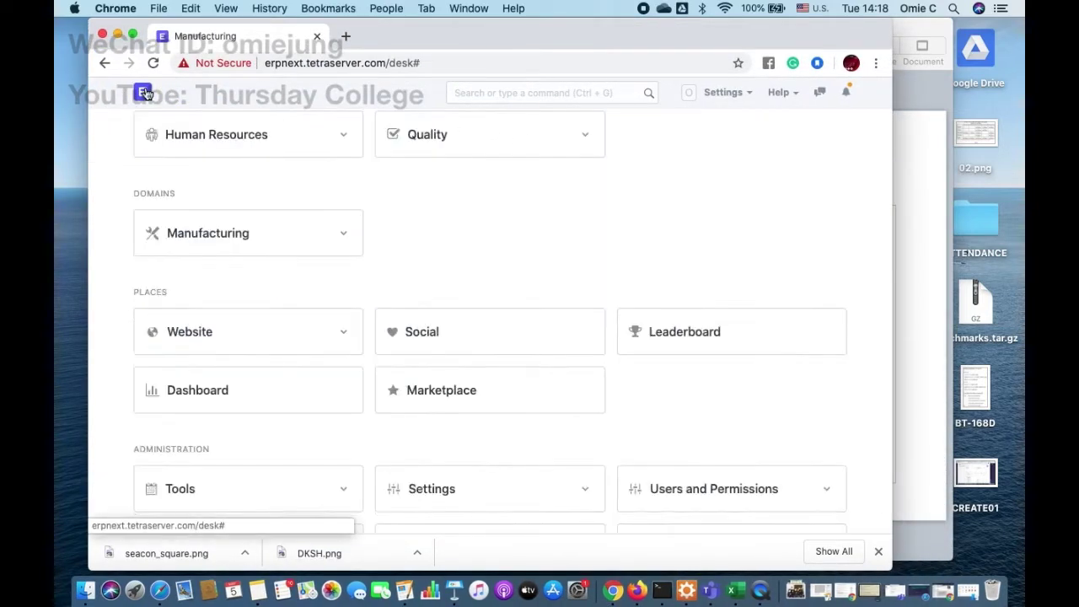
pyautogui.scroll(3, 104, 197)
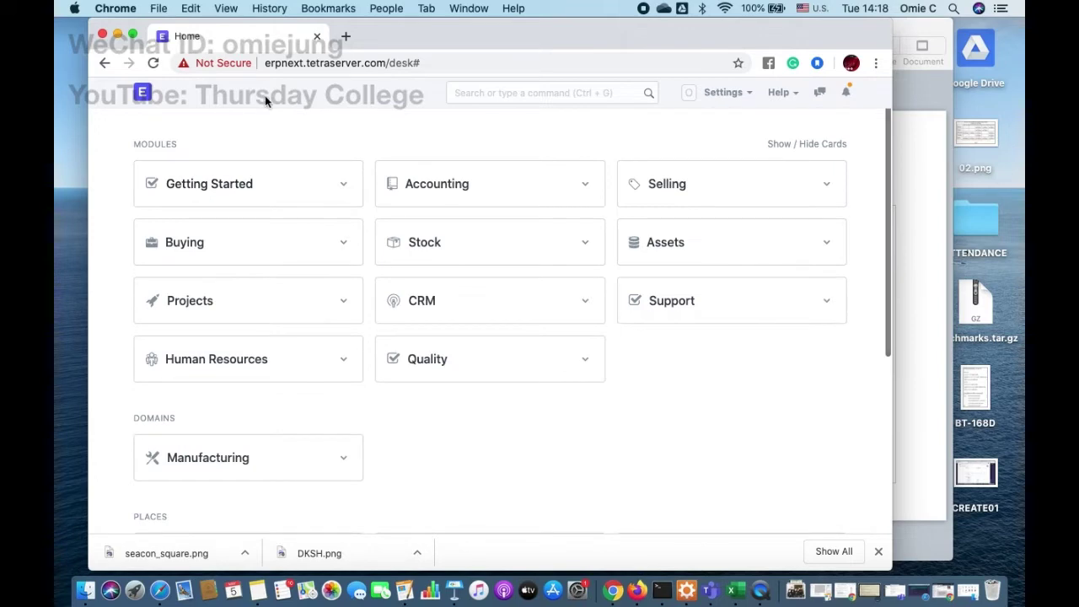
pyautogui.click(206, 465)
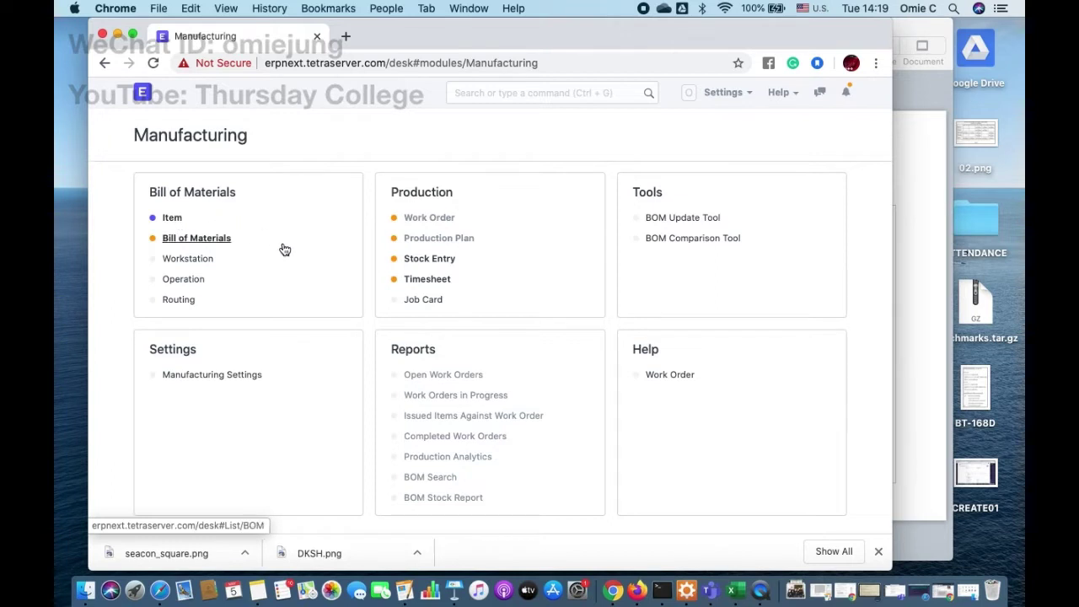
pyautogui.click(203, 260)
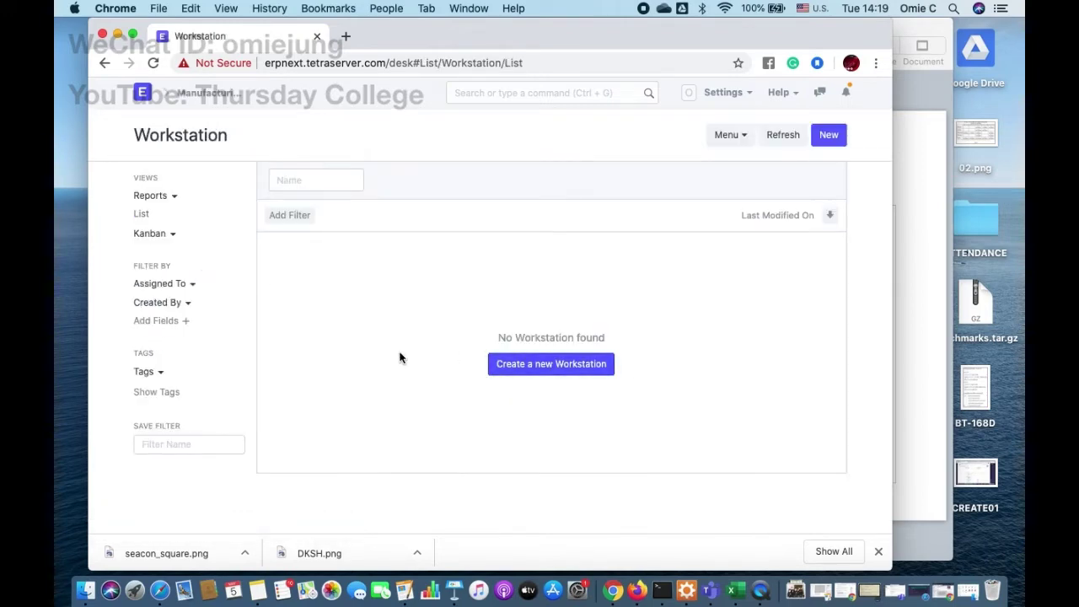
# - Minimize Chrome, open the Overhead_per_Hour_Load_Percent workbook from the desktop in Excel and display the Site_A sheet
pyautogui.click(120, 33)
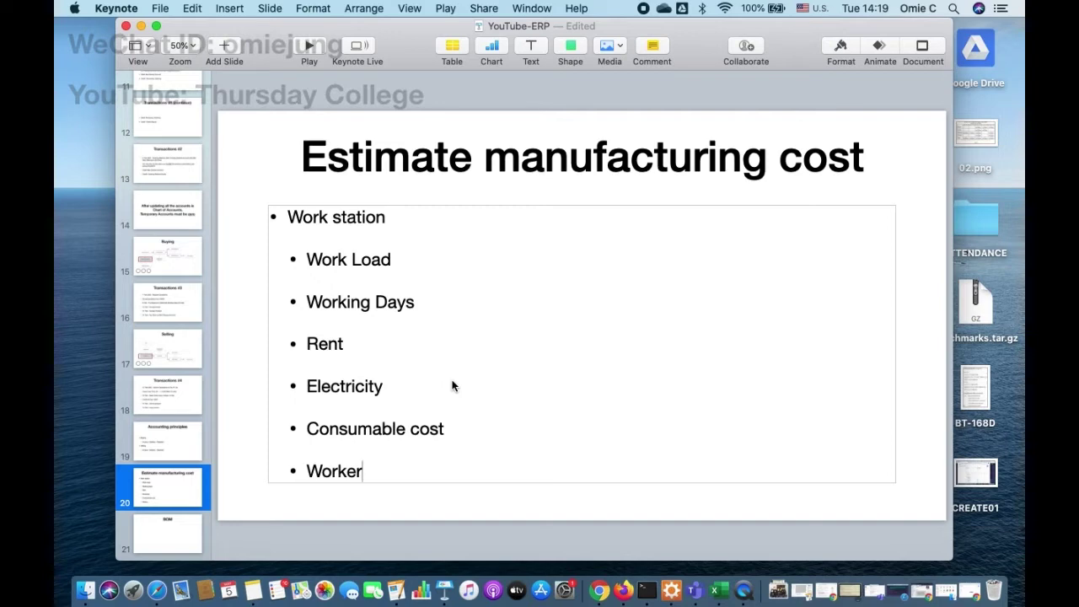
pyautogui.moveTo(359, 30); pyautogui.dragTo(252, 37)
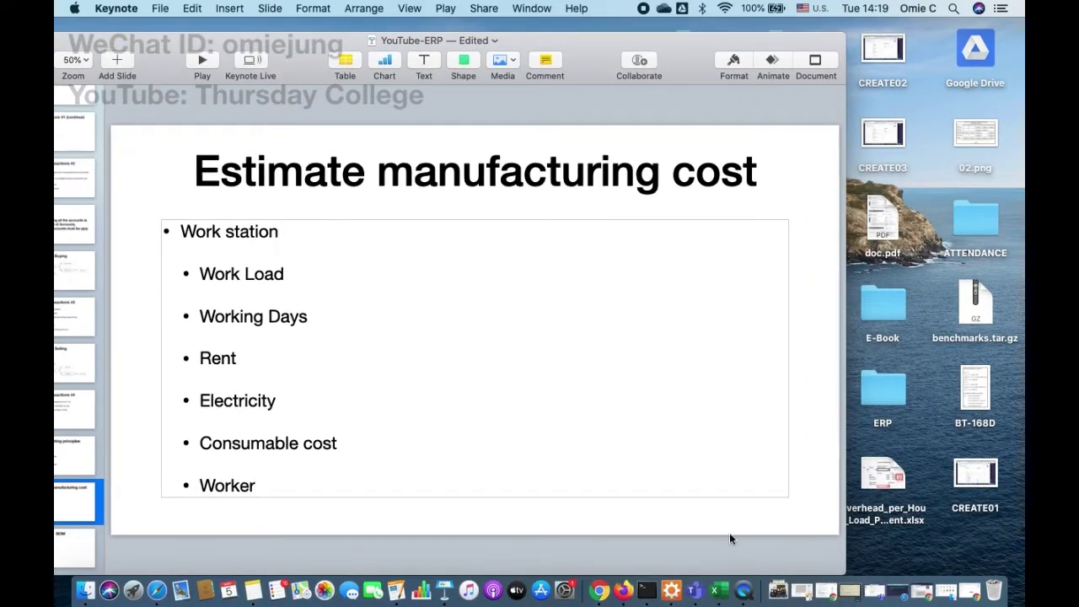
pyautogui.click(886, 482)
pyautogui.doubleClick(885, 483)
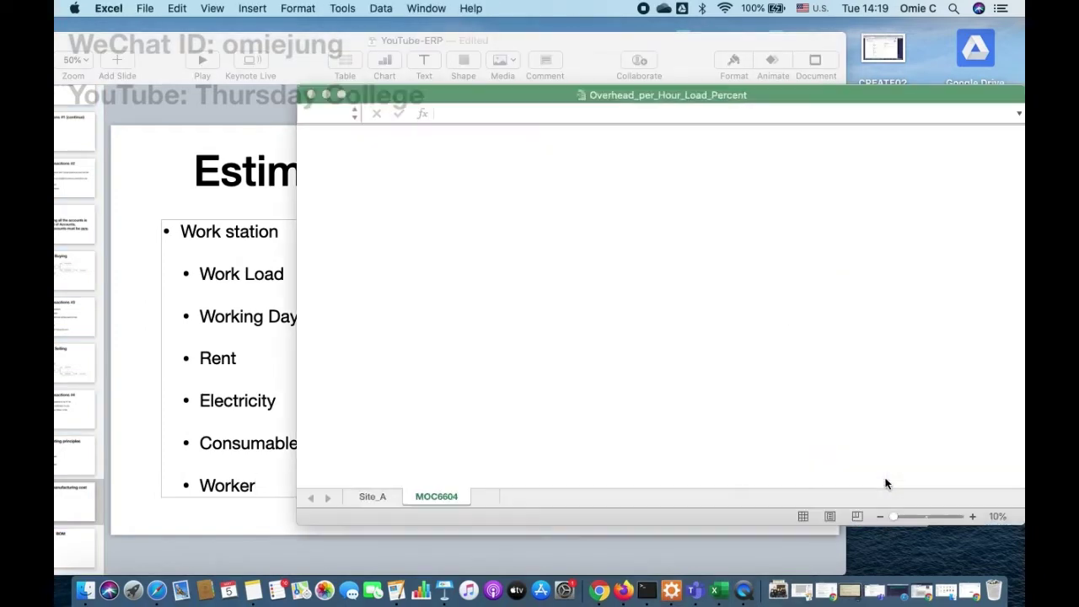
pyautogui.click(372, 497)
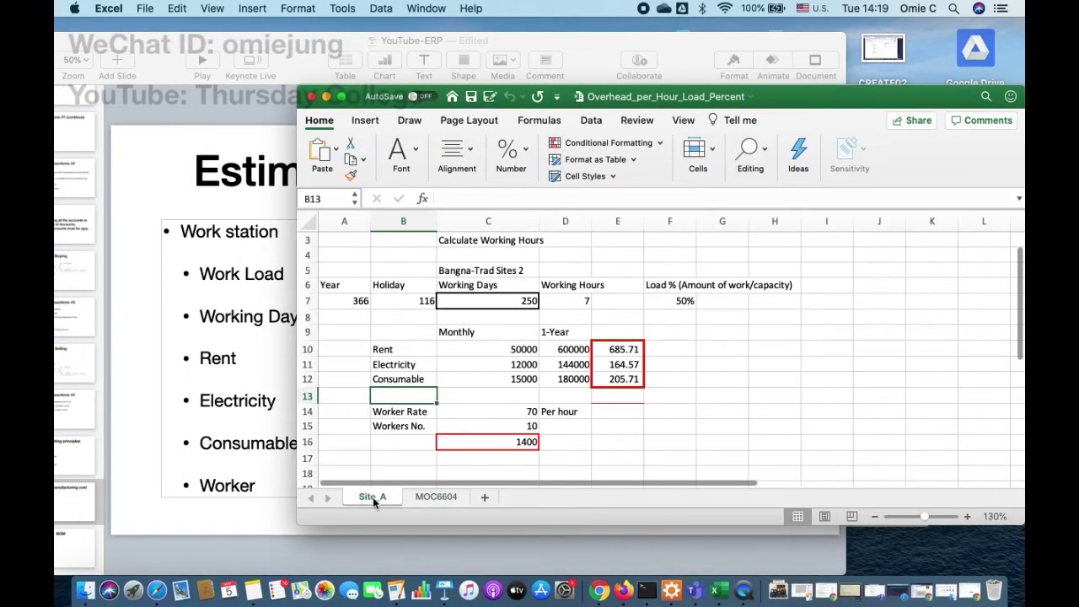
# - Enlarge the Site_A sheet to 170% zoom so the working hours calculation is readable
pyautogui.scroll(2, 460, 383)
pyautogui.scroll(-3, 459, 383)
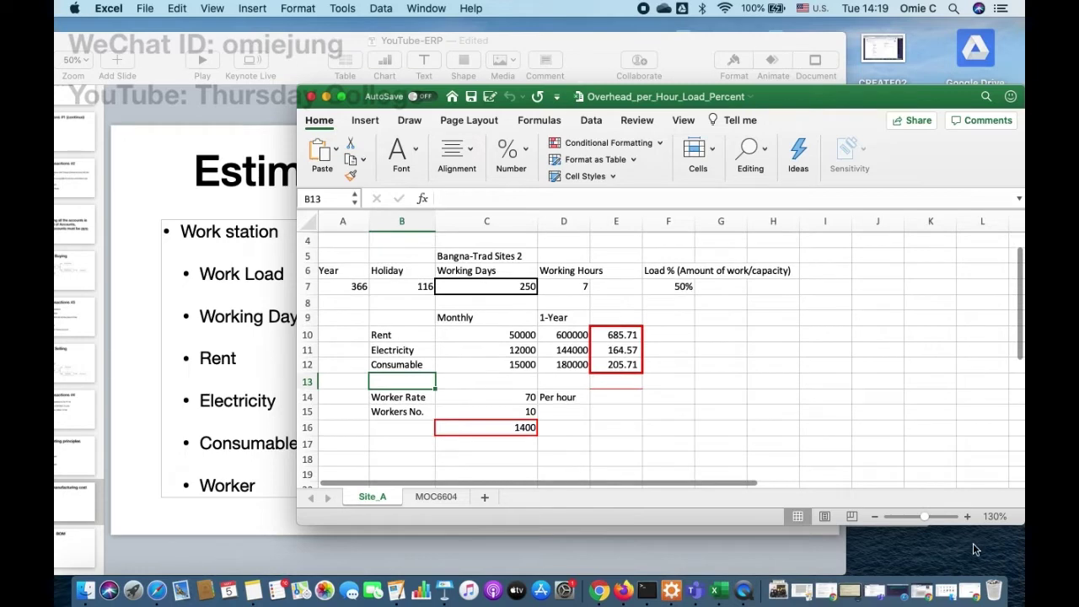
pyautogui.click(967, 516)
pyautogui.click(967, 516)
pyautogui.click(967, 516)
pyautogui.click(967, 516)
pyautogui.scroll(-2, 580, 371)
pyautogui.scroll(3, 580, 372)
pyautogui.hscroll(1, 556, 329)
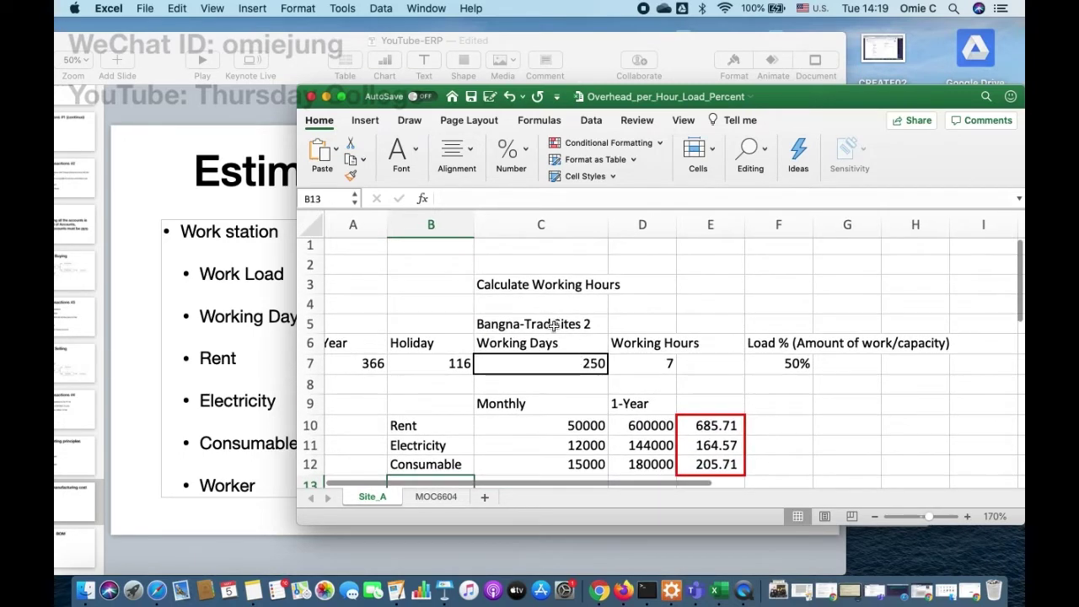
# - Examine the site name and the Year and Holiday day counts in the working hours calculation
pyautogui.click(554, 325)
pyautogui.scroll(-2, 554, 325)
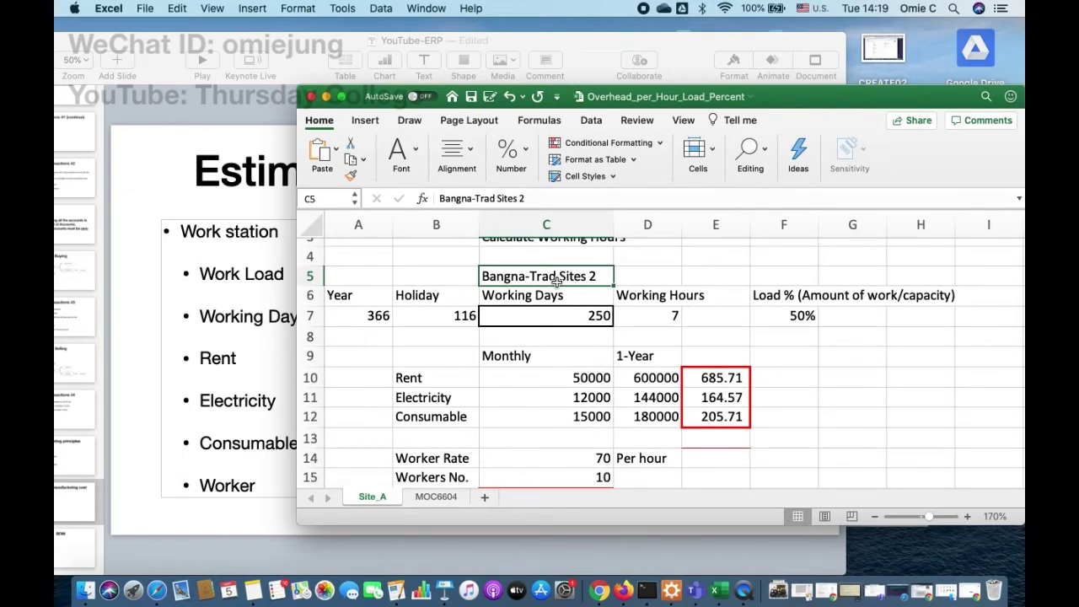
pyautogui.click(358, 315)
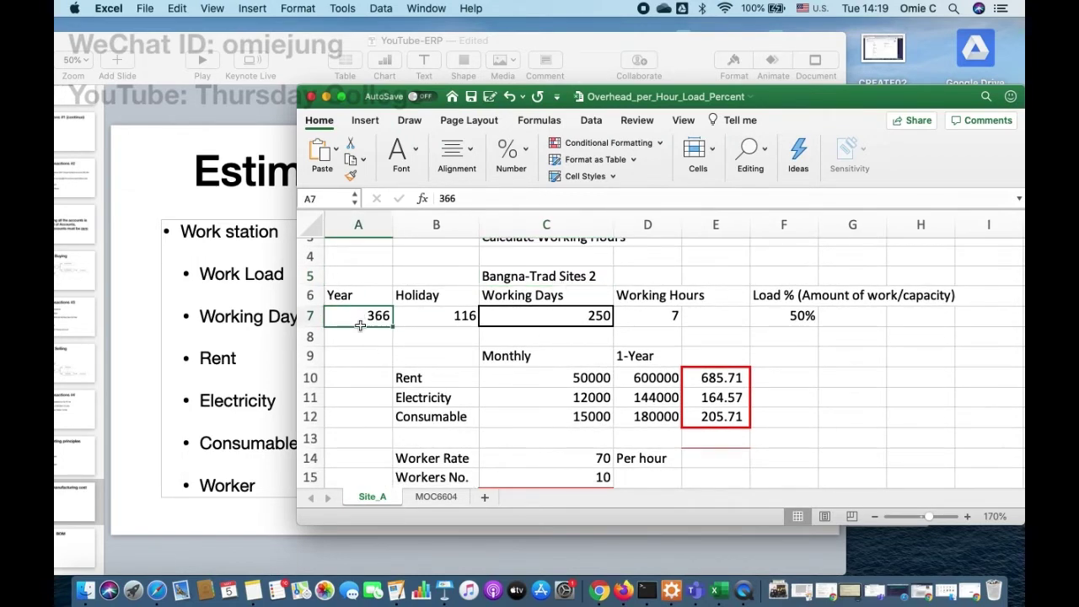
pyautogui.scroll(1, 369, 350)
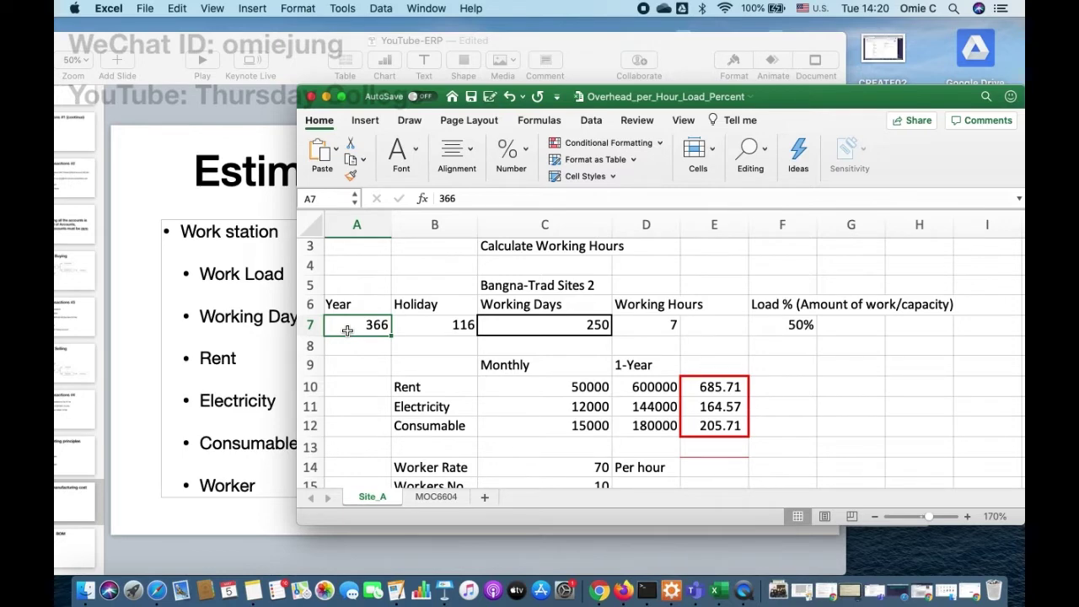
pyautogui.scroll(-2, 346, 331)
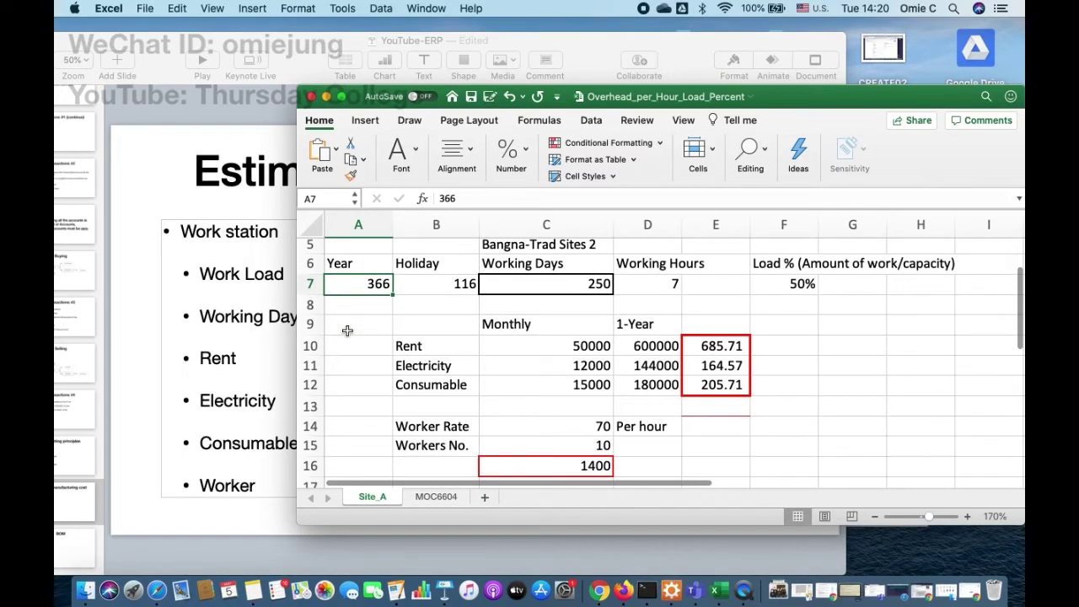
pyautogui.click(439, 287)
# - Inspect the Working Days formula in C7 and the Working Hours value beside it
pyautogui.click(569, 287)
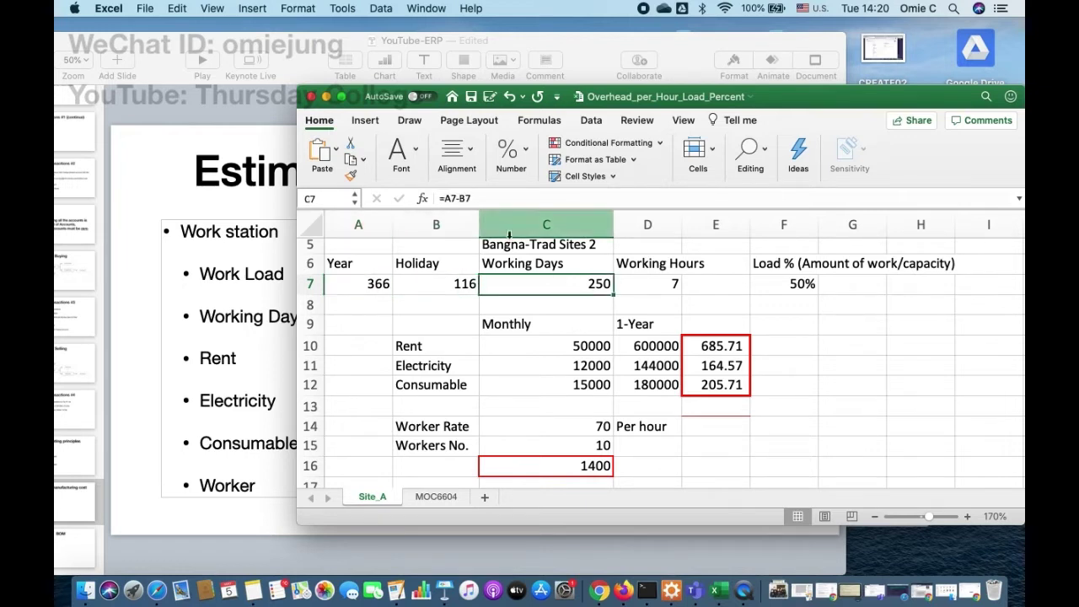
pyautogui.doubleClick(503, 284)
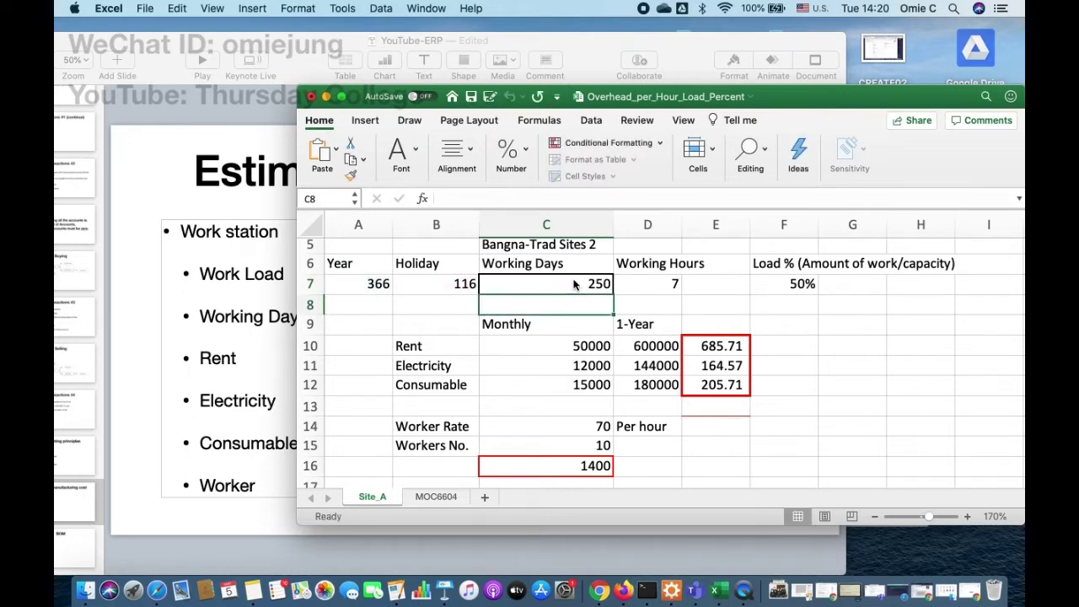
pyautogui.click(573, 285)
pyautogui.press('Right')
pyautogui.click(573, 285)
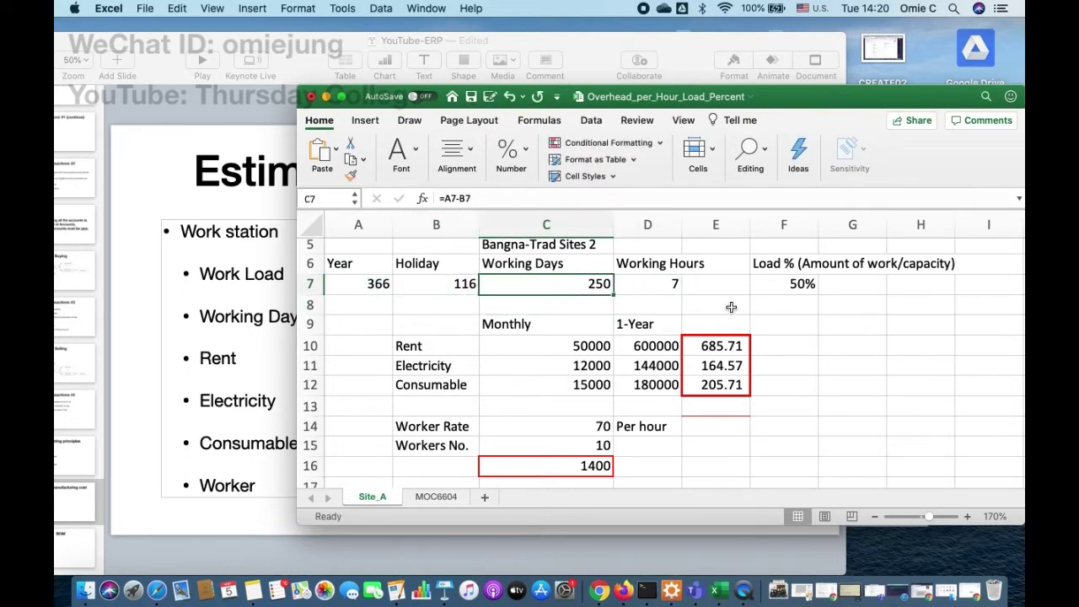
pyautogui.click(660, 288)
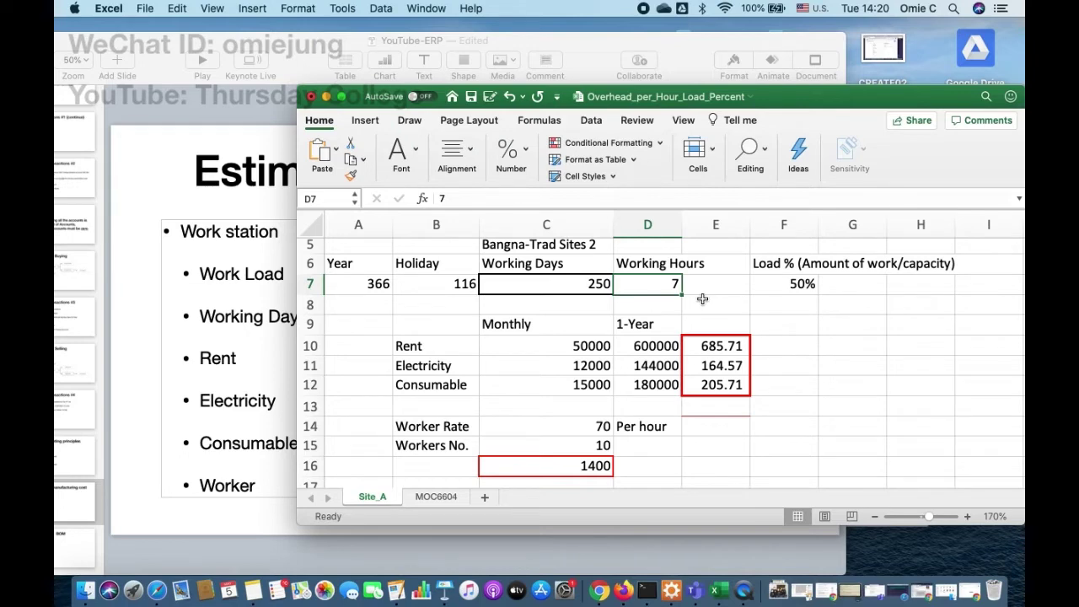
# - Examine the Load % (Amount of work/capacity) value in F7 alongside the Working Hours entry
pyautogui.click(802, 284)
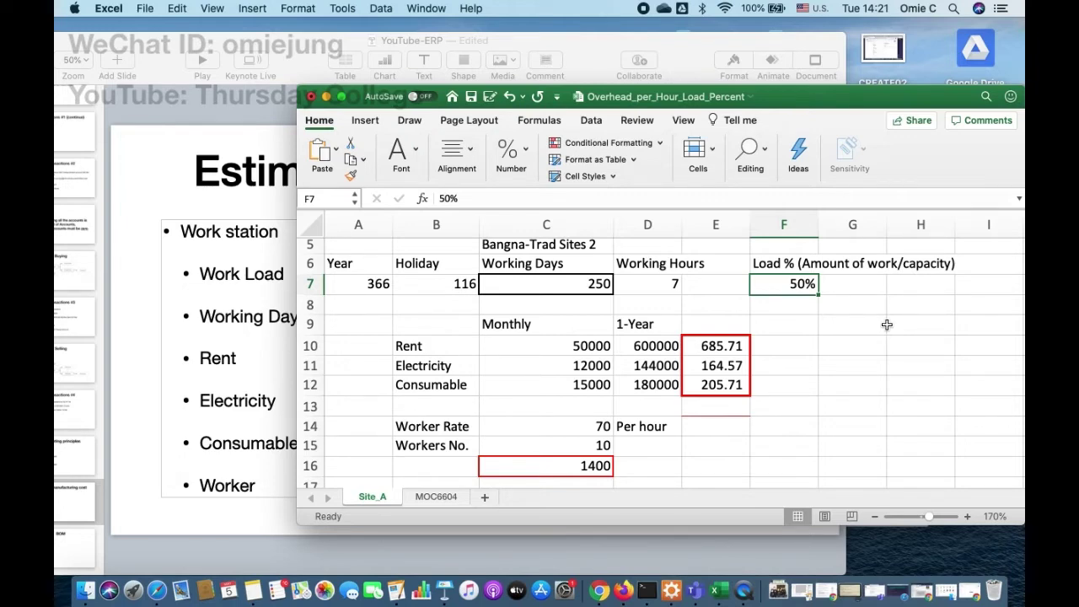
pyautogui.click(868, 324)
pyautogui.click(803, 284)
pyautogui.click(784, 311)
pyautogui.click(767, 287)
pyautogui.click(835, 290)
pyautogui.click(784, 285)
pyautogui.click(859, 291)
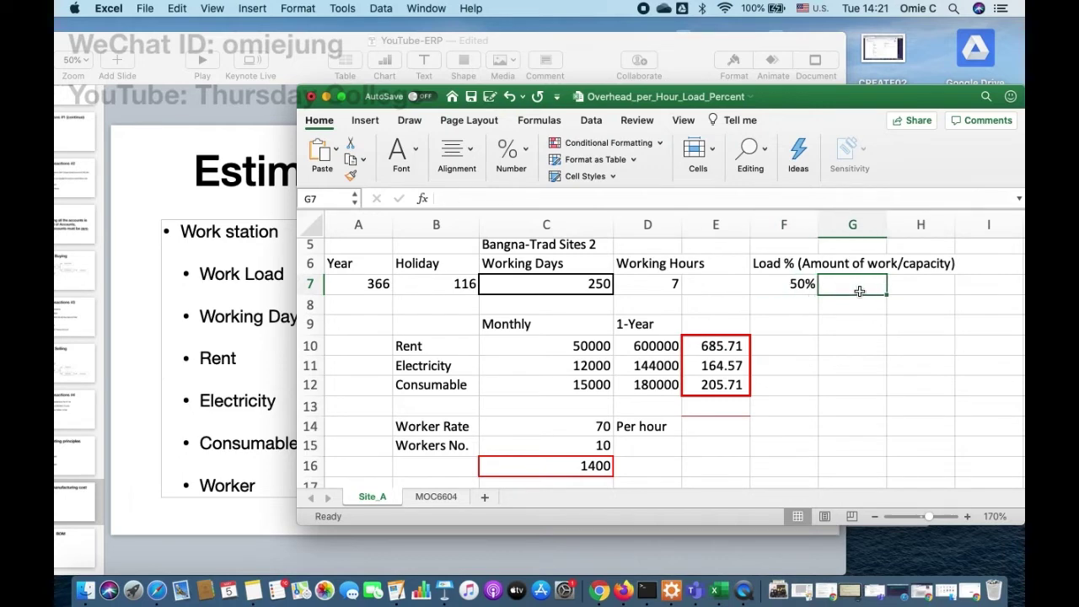
pyautogui.press('Left')
pyautogui.press('Left')
pyautogui.press('Left')
# - Review the monthly Rent, Electricity and Consumable costs in column C
pyautogui.scroll(-3, 859, 291)
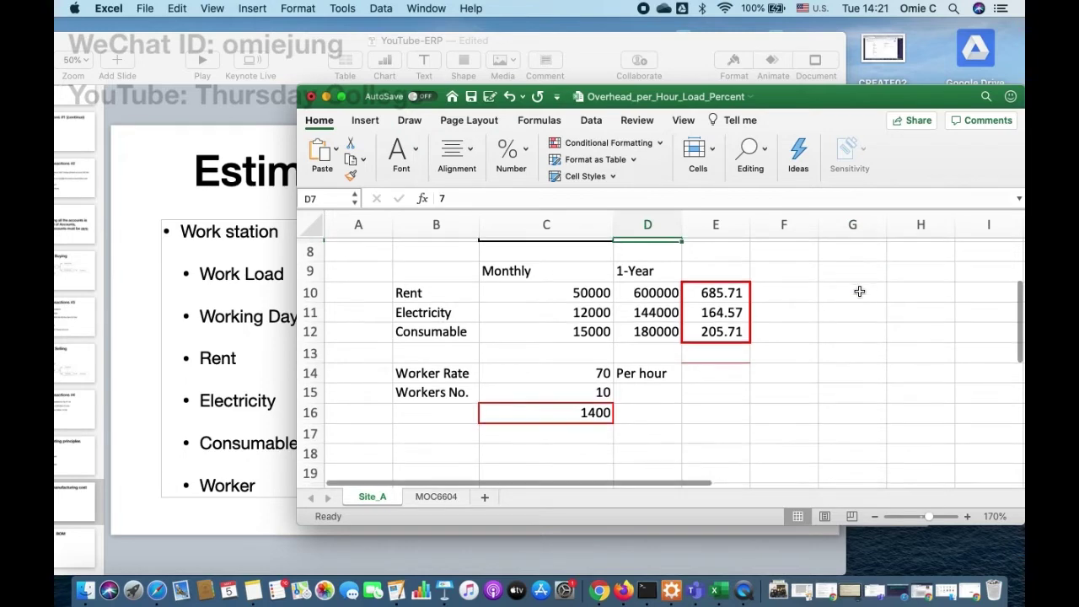
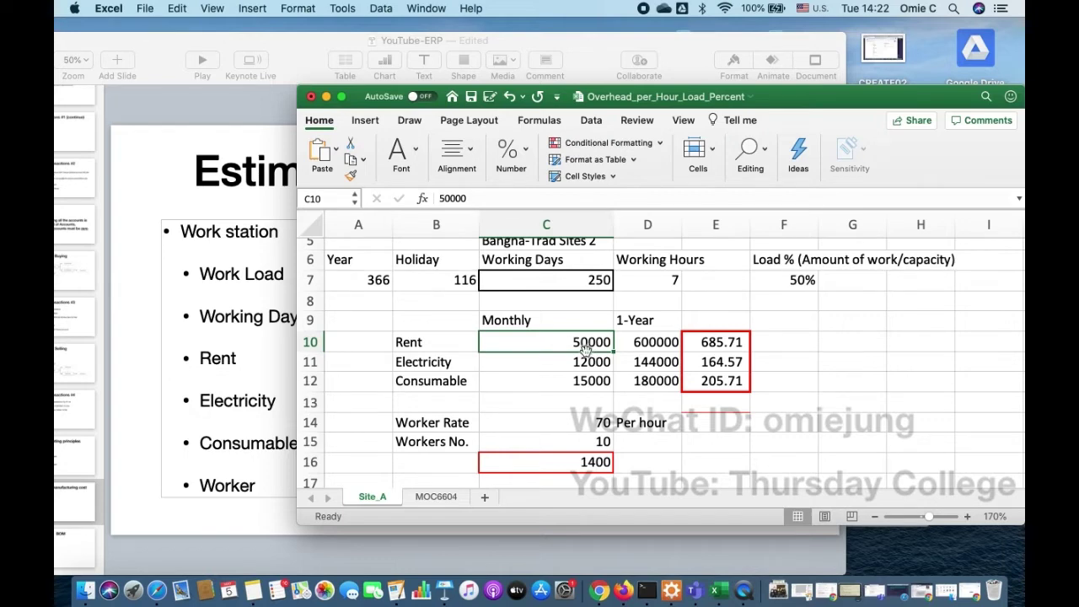
pyautogui.click(550, 362)
pyautogui.click(527, 386)
pyautogui.click(472, 385)
pyautogui.click(510, 381)
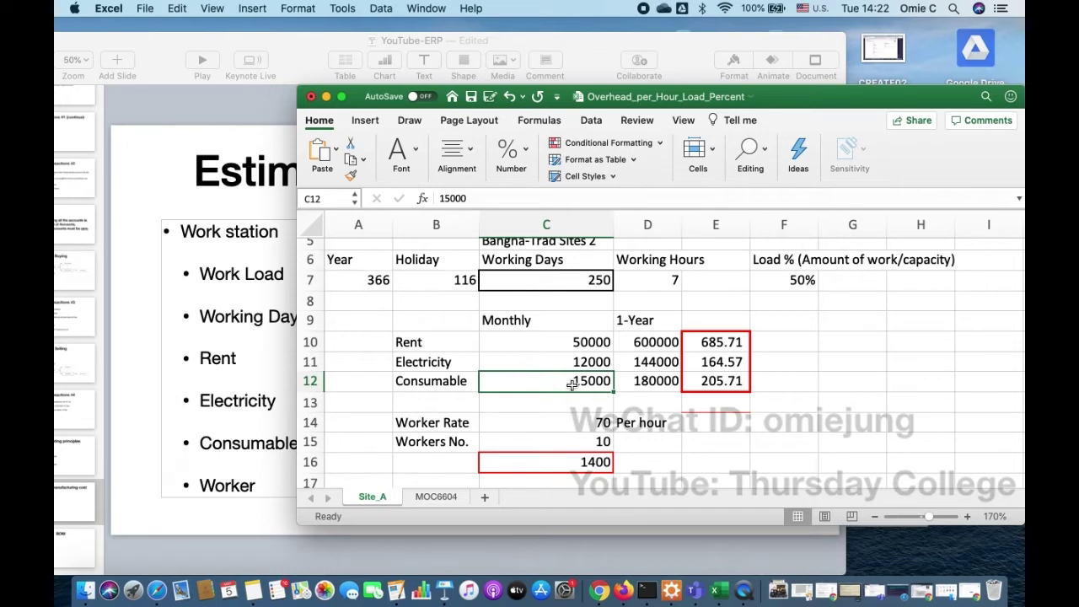
# - Inspect the formula that converts the monthly rent to a 1-Year amount in D10
pyautogui.click(651, 344)
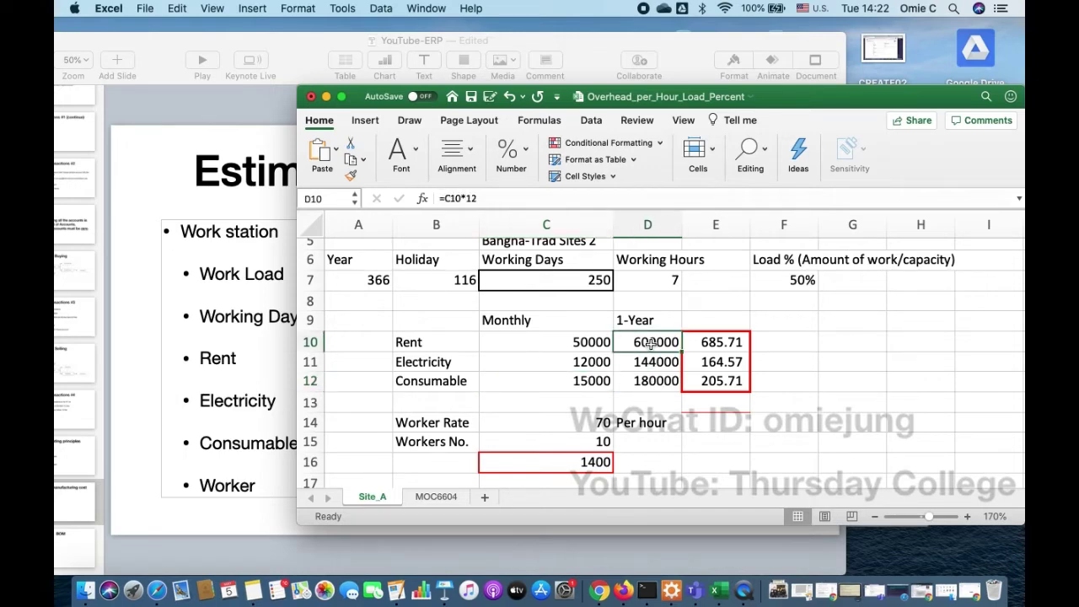
pyautogui.doubleClick(651, 343)
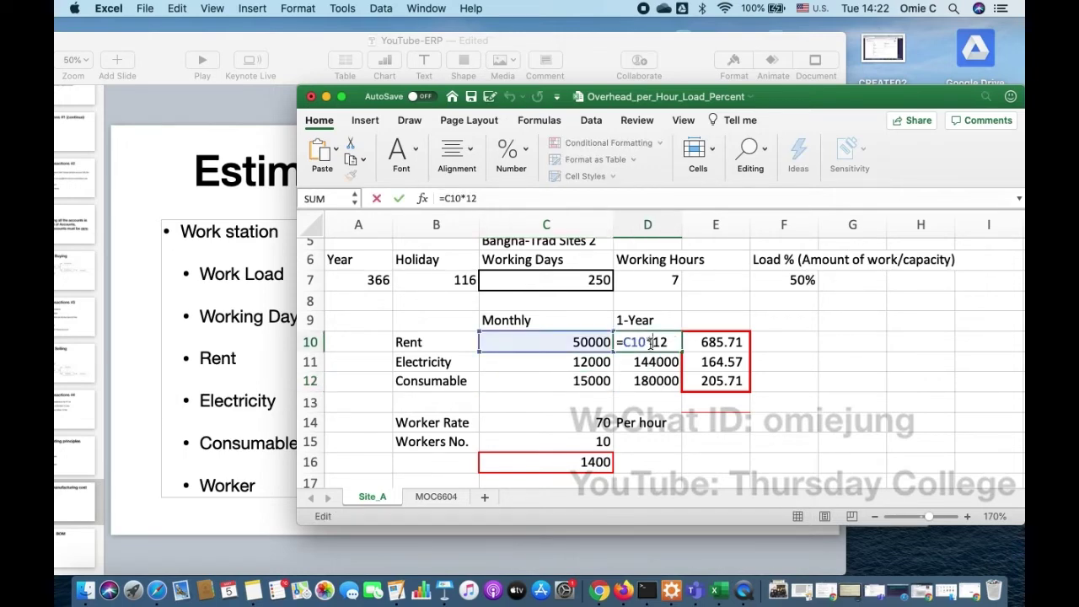
pyautogui.press('Return')
# - Inspect the hourly rent overhead formula in E10 and the Load % cell F7 it refers to
pyautogui.click(685, 349)
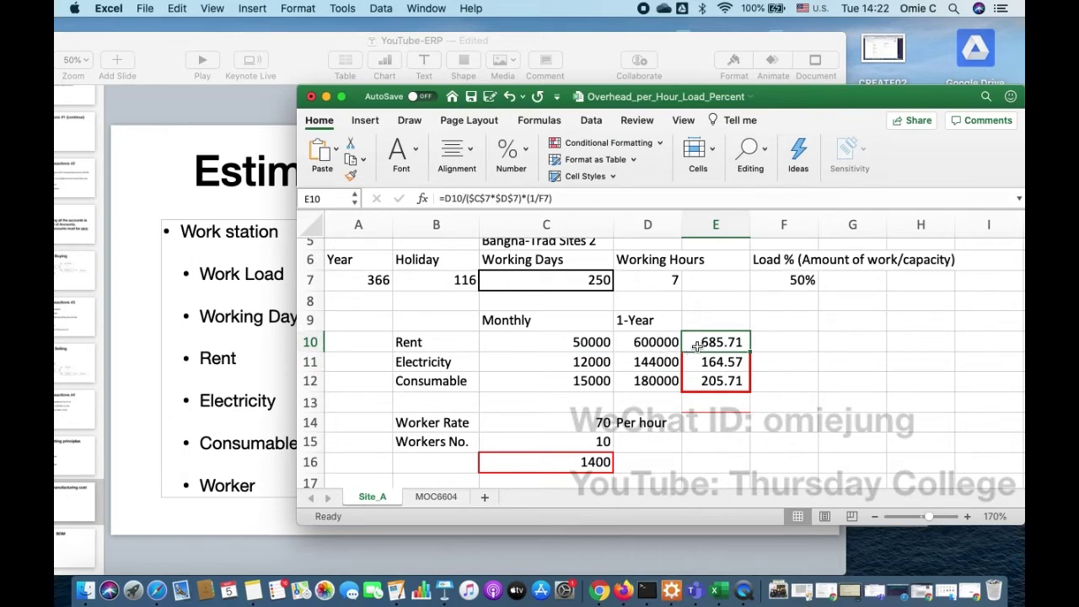
pyautogui.doubleClick(702, 344)
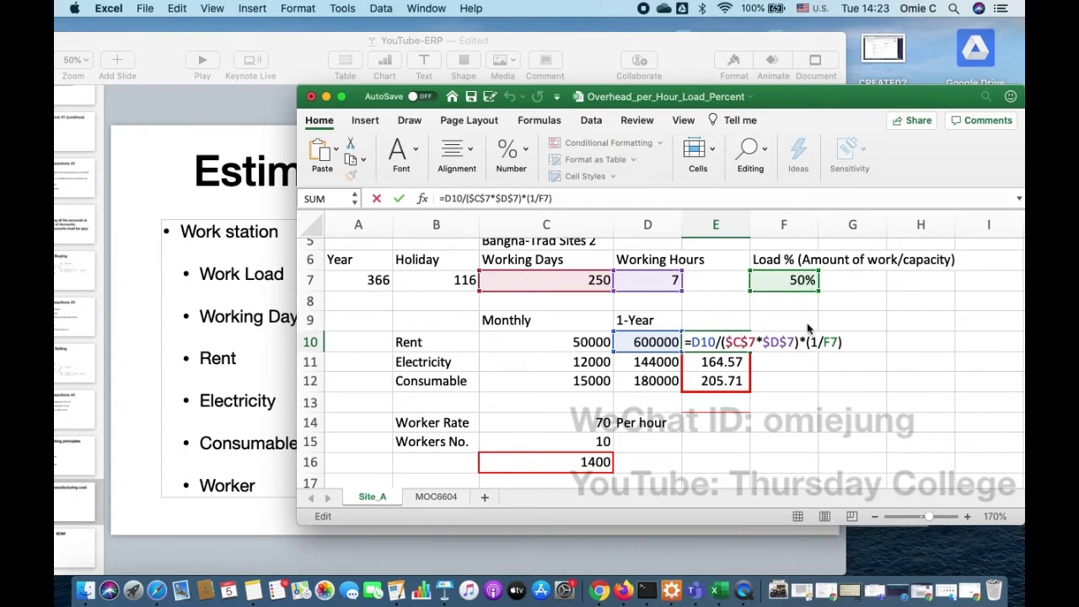
pyautogui.press('Return')
pyautogui.press('Up')
pyautogui.press('Left')
pyautogui.press('Right')
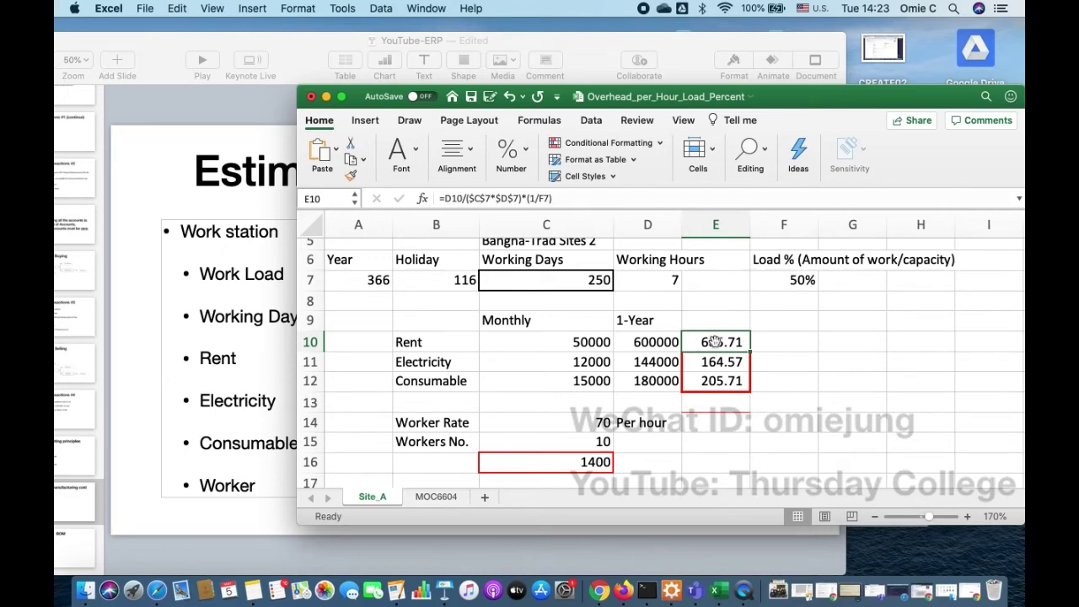
pyautogui.click(776, 286)
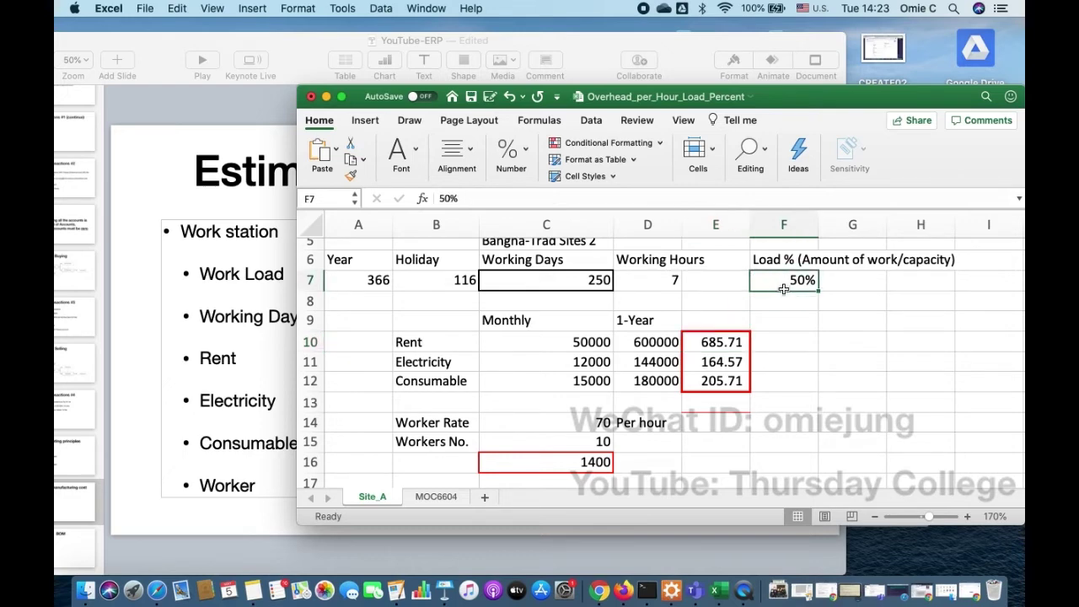
# - Compare the hourly overhead formulas for Electricity and Consumable in E11 and E12 with the Rent one
pyautogui.click(757, 345)
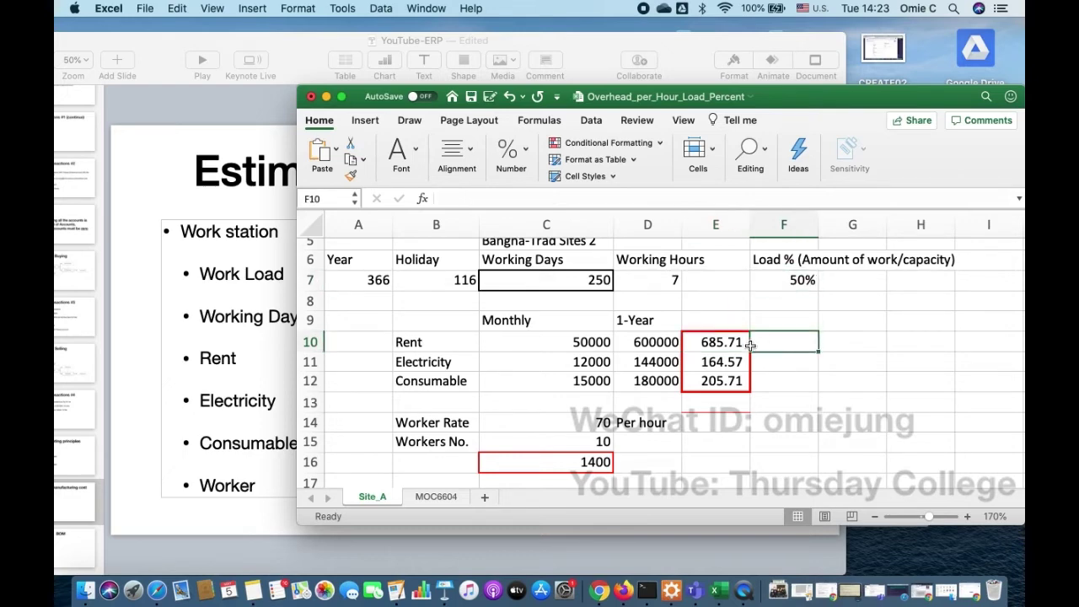
pyautogui.click(701, 364)
pyautogui.click(705, 381)
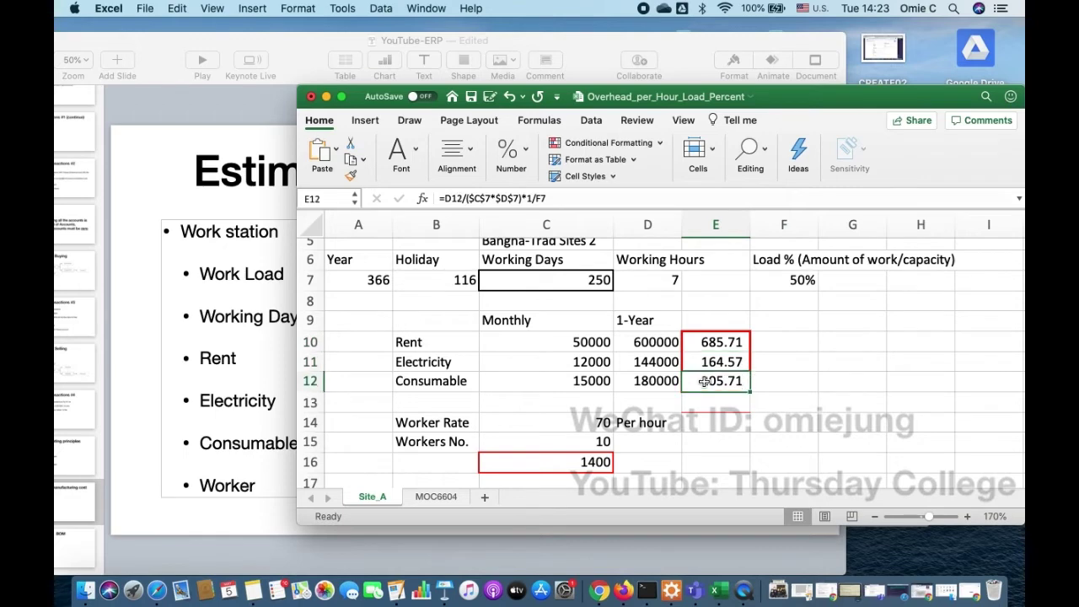
pyautogui.click(715, 363)
pyautogui.click(719, 381)
pyautogui.click(706, 339)
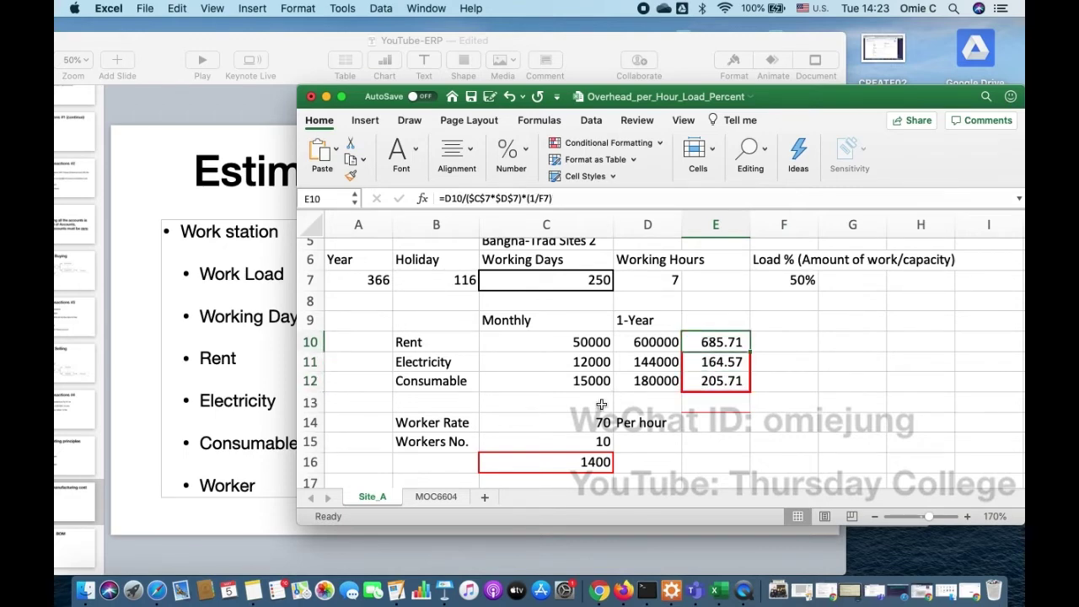
# - Review the hourly Worker Rate in C14 and the number of workers in C15
pyautogui.click(562, 422)
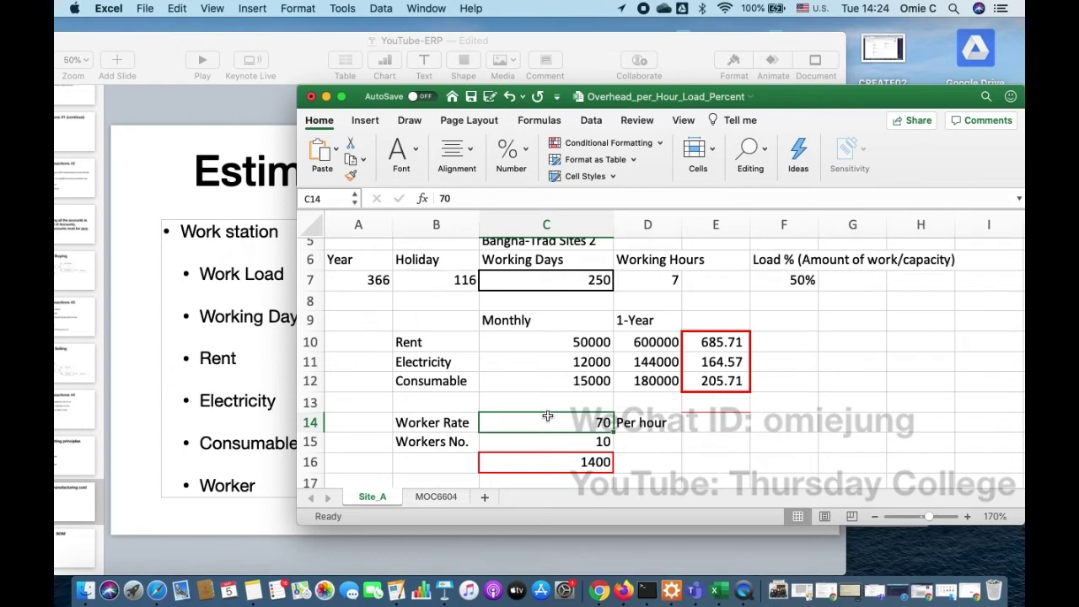
pyautogui.scroll(-2, 593, 401)
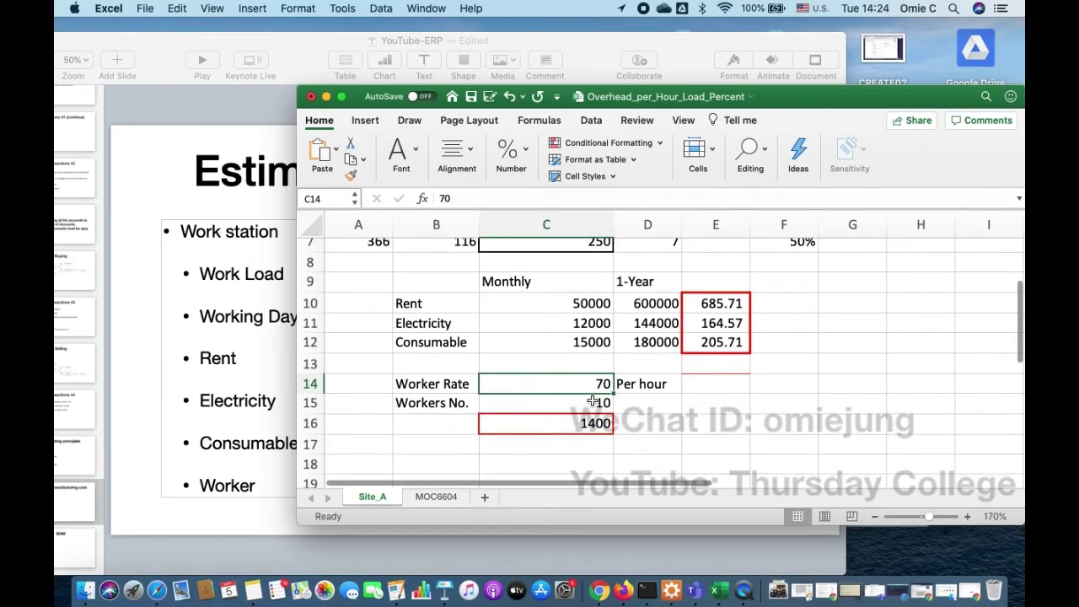
pyautogui.click(544, 401)
pyautogui.scroll(2, 544, 402)
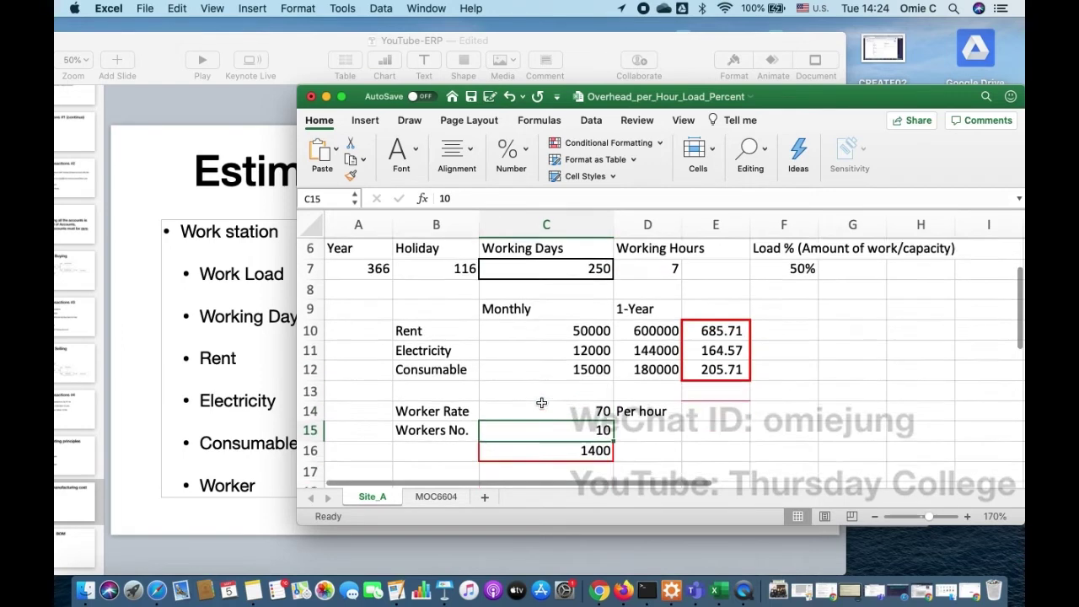
pyautogui.scroll(1, 541, 403)
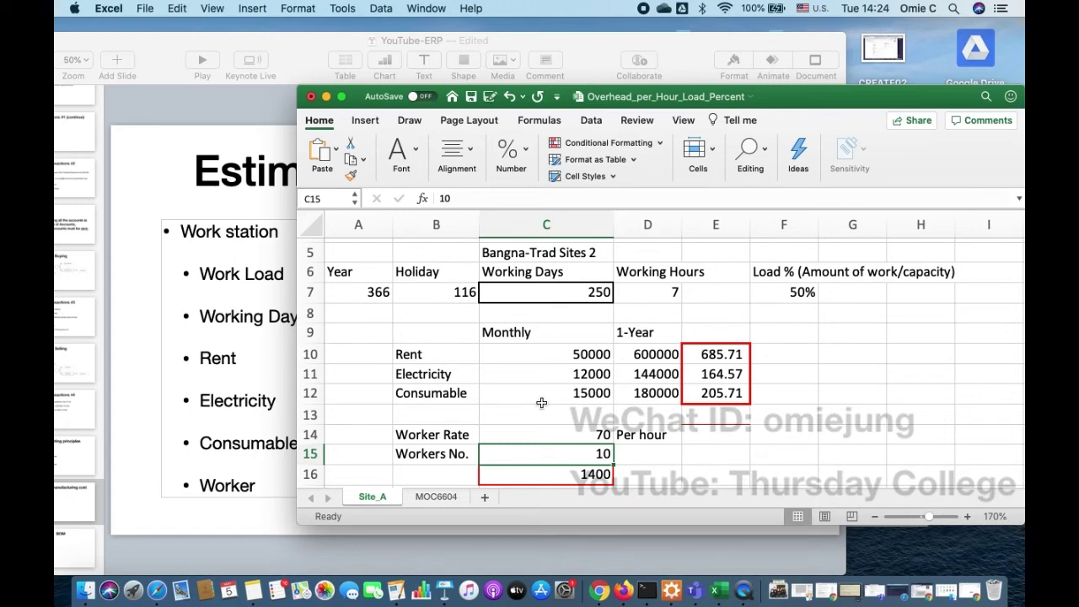
pyautogui.scroll(-4, 498, 421)
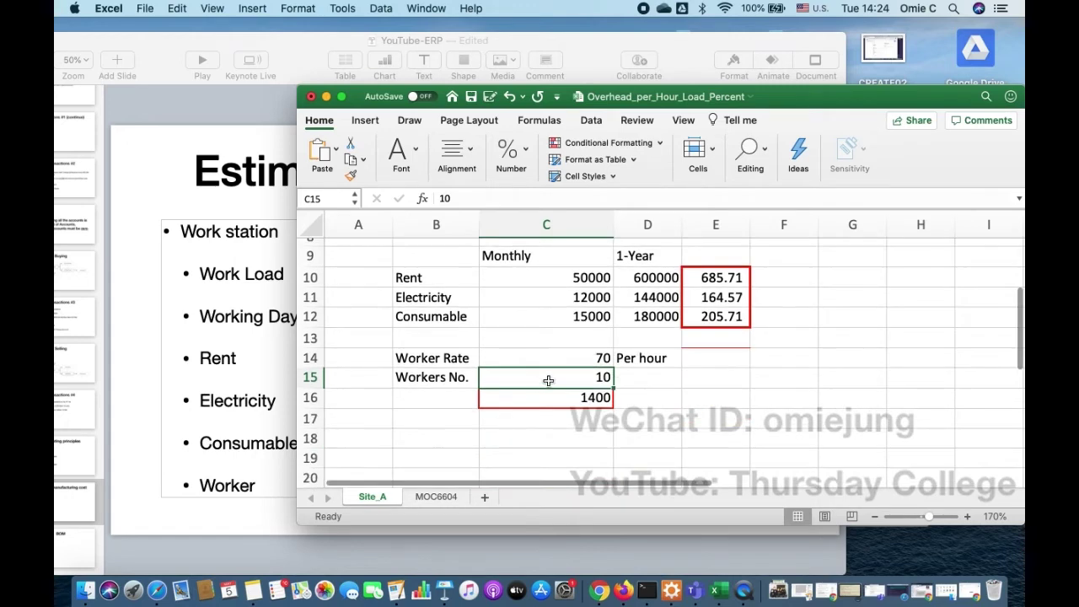
# - Inspect the labour cost formula in C16 and the worker rate, worker count and Load % cells it refers to
pyautogui.click(529, 398)
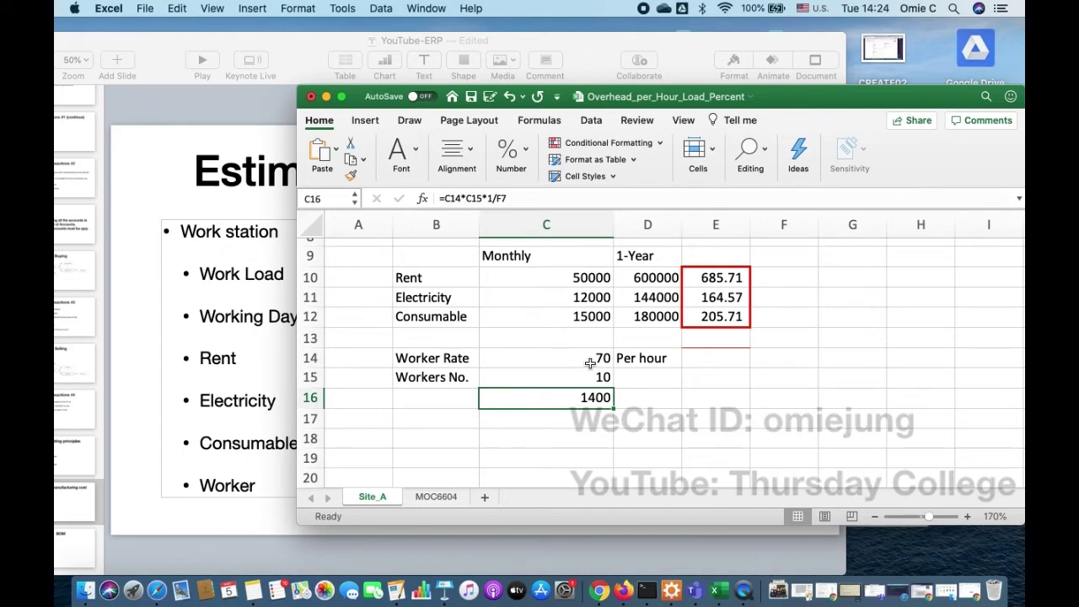
pyautogui.click(590, 363)
pyautogui.click(568, 412)
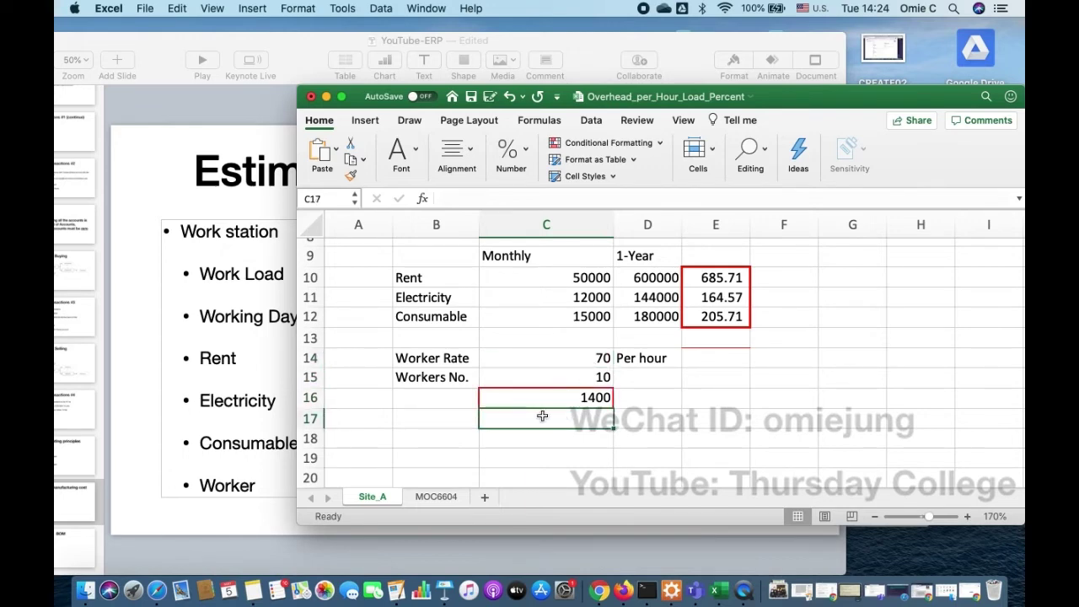
pyautogui.click(465, 419)
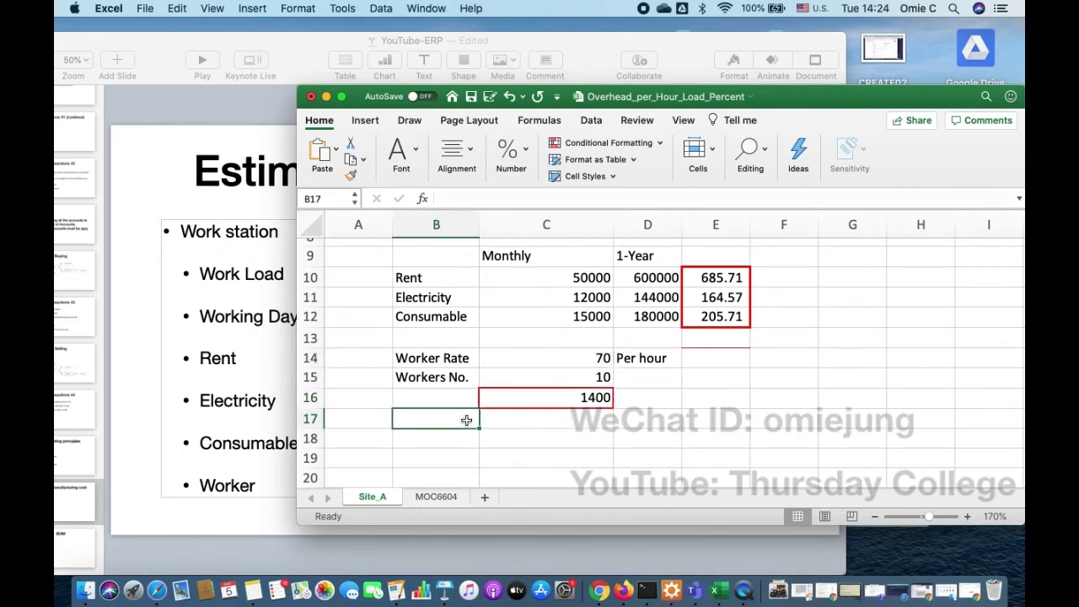
pyautogui.click(572, 399)
pyautogui.doubleClick(573, 398)
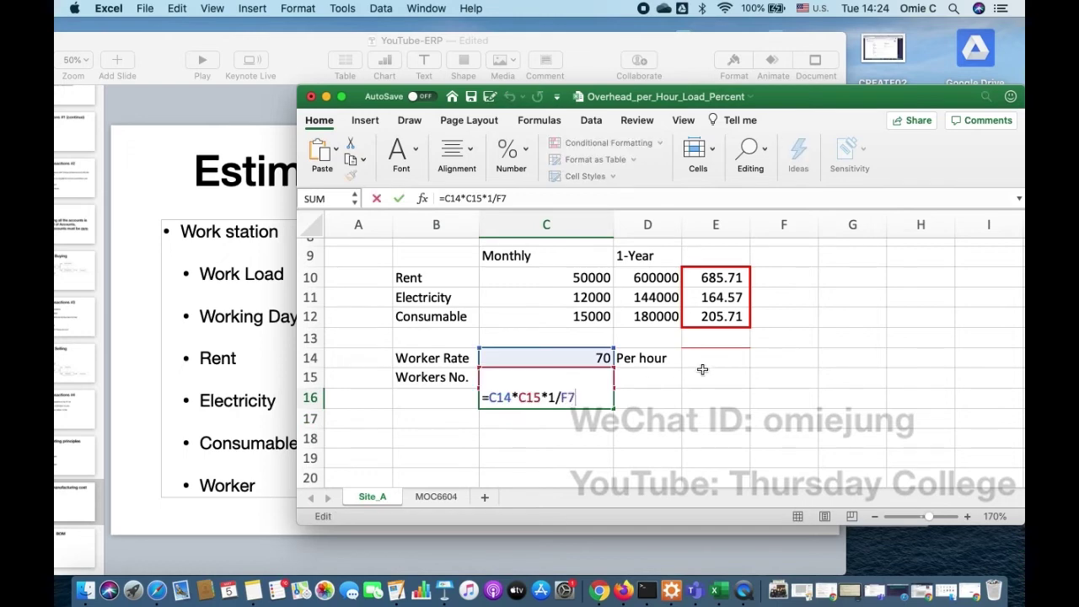
pyautogui.scroll(2, 702, 369)
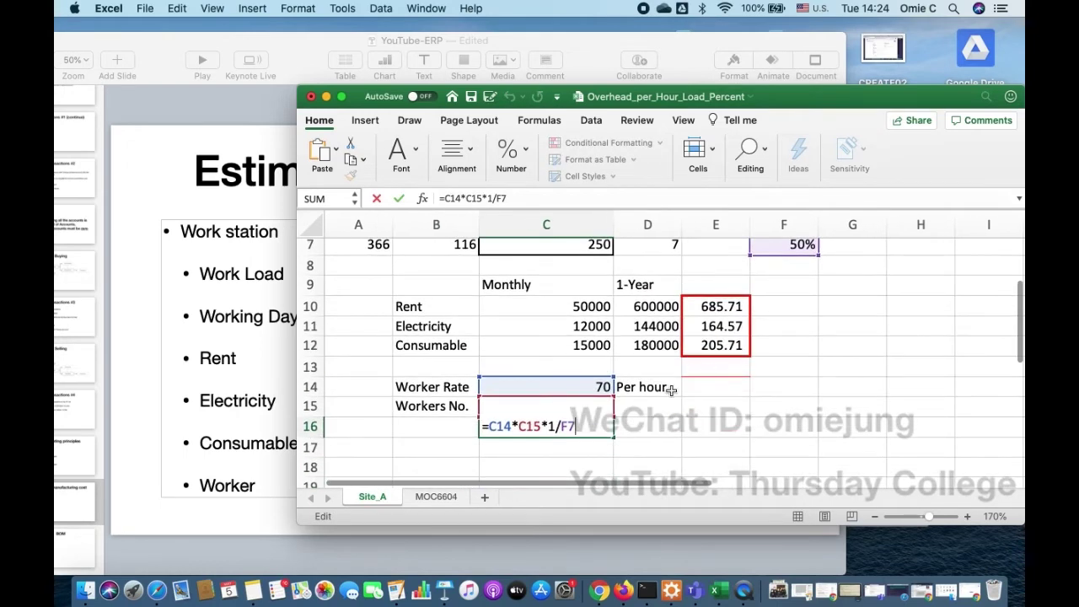
pyautogui.press('Return')
pyautogui.press('Up')
pyautogui.press('Right')
pyautogui.press('Left')
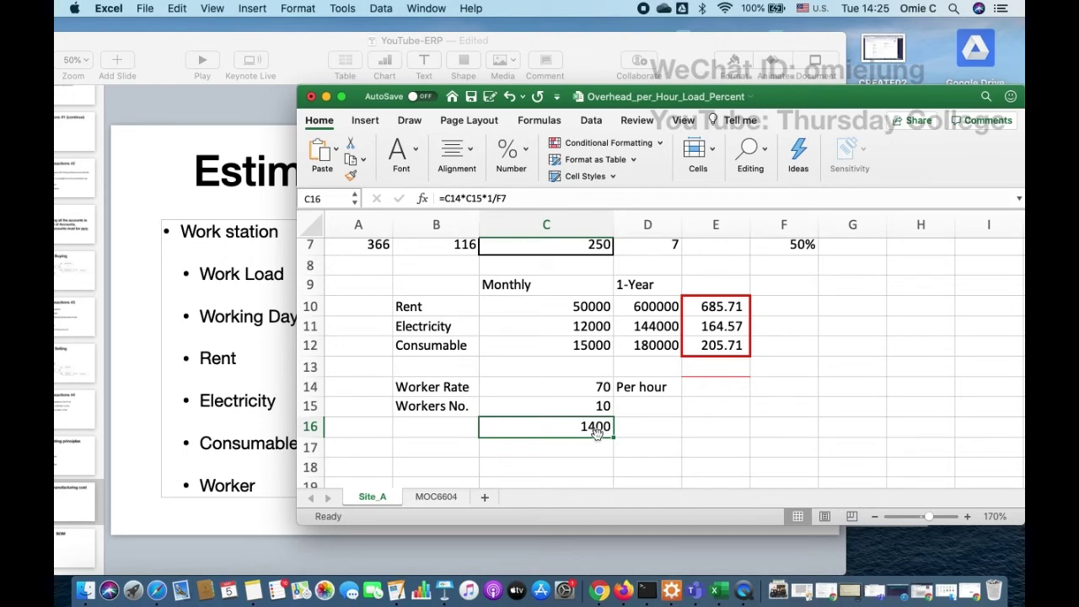
# - Review the Working Days, Working Hours and Load % values in row 7 against the calculated hourly costs
pyautogui.scroll(1, 631, 413)
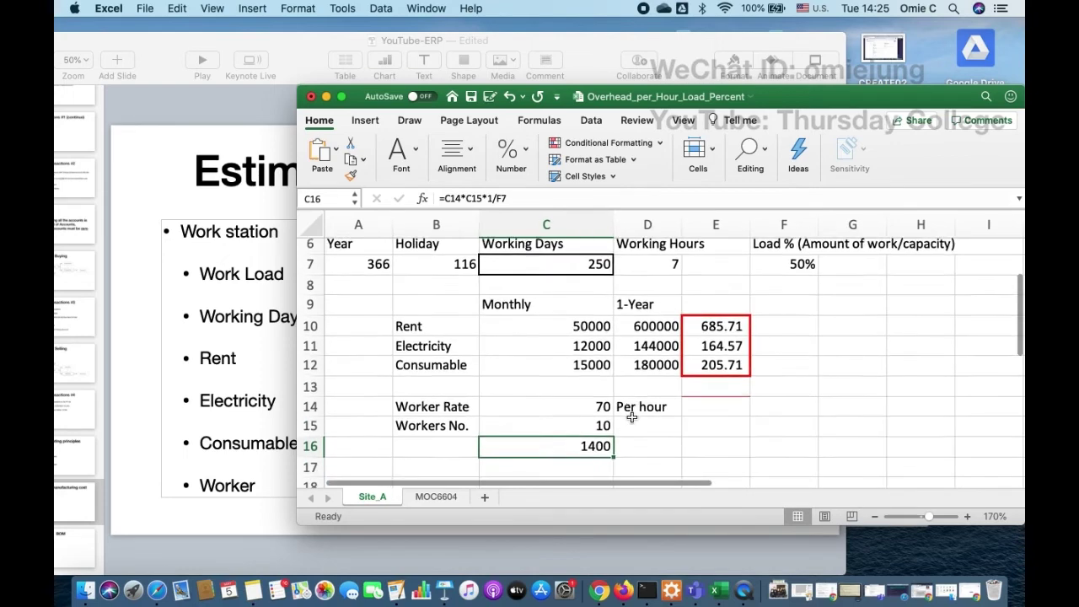
pyautogui.scroll(3, 716, 375)
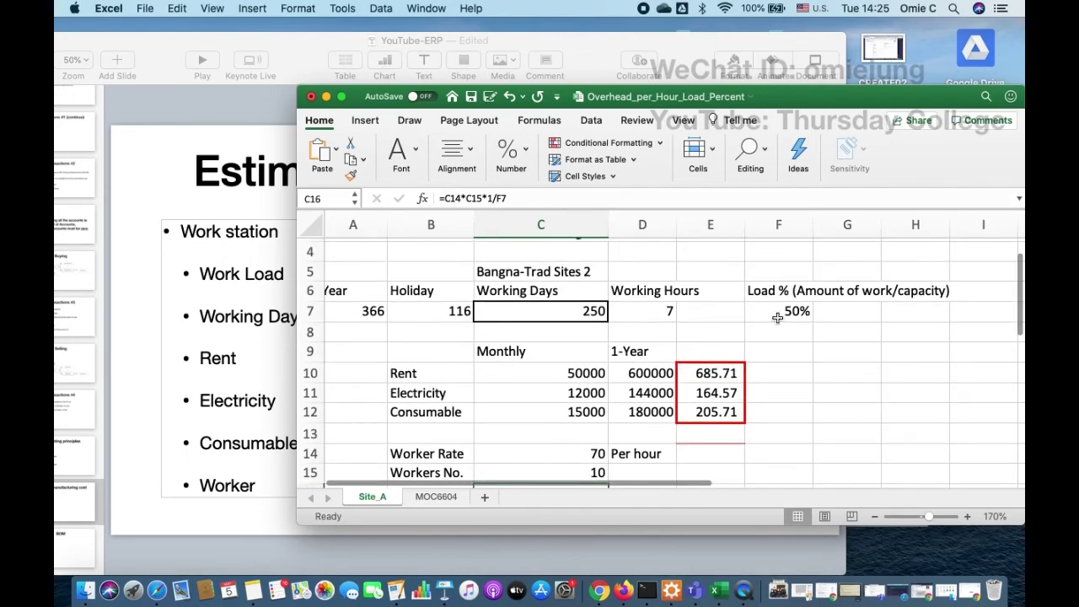
pyautogui.scroll(-8, 600, 373)
pyautogui.scroll(3, 600, 373)
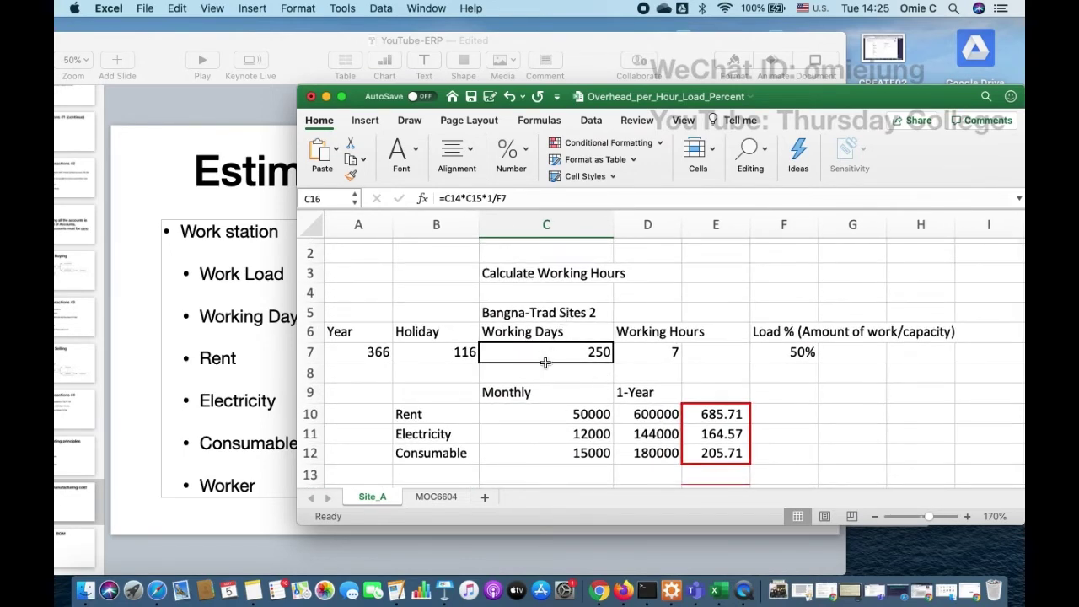
pyautogui.scroll(-5, 590, 422)
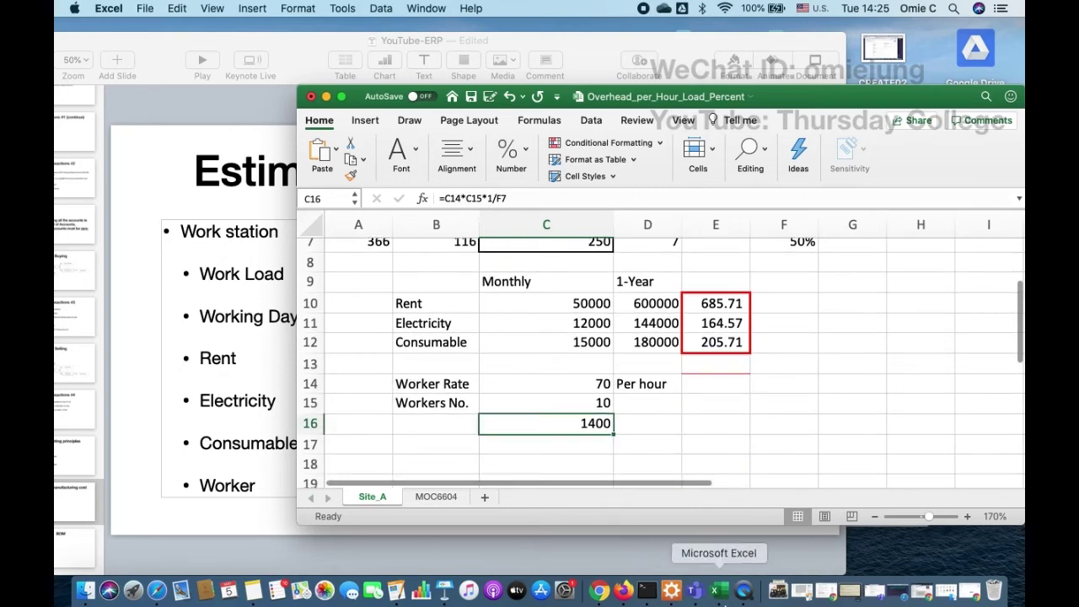
# - Switch to ERPNext in Chrome and create and save a new workstation named Bangna-Trad Site 2
pyautogui.click(600, 592)
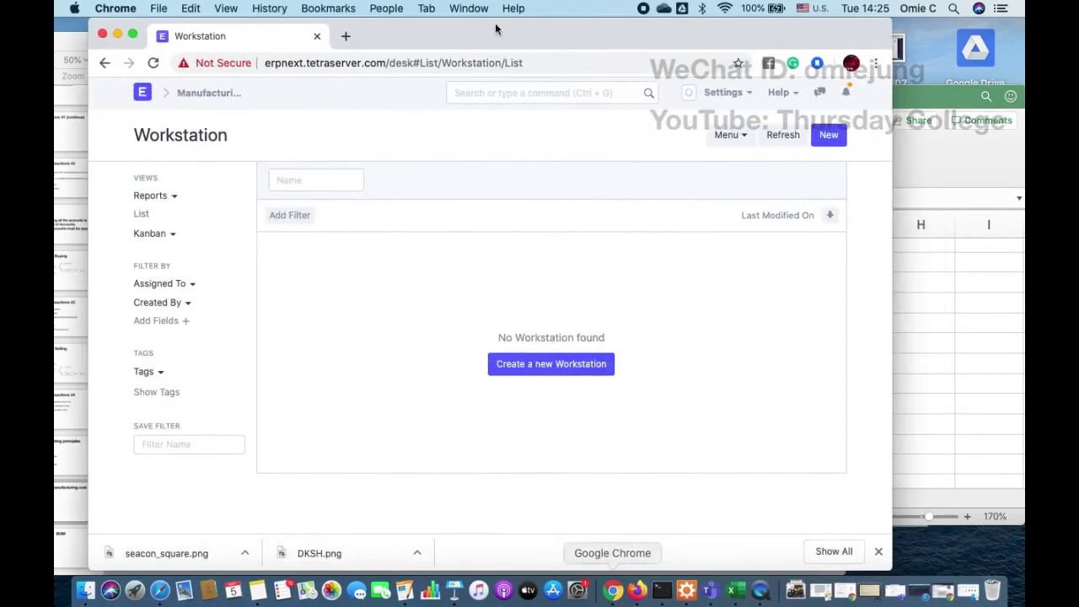
pyautogui.click(537, 374)
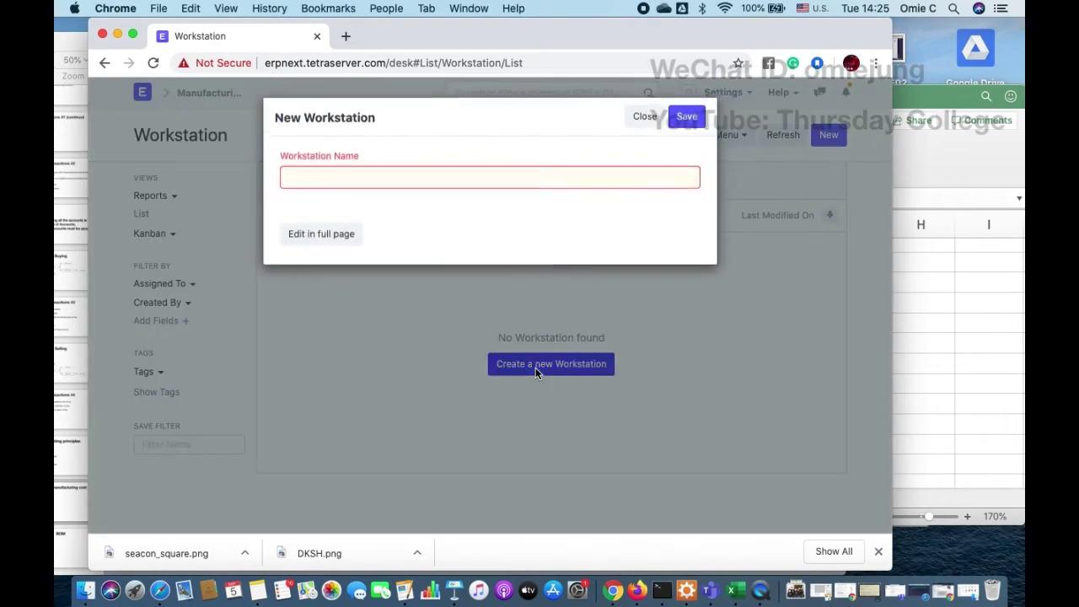
pyautogui.write('Bangna-Trad Site 2')
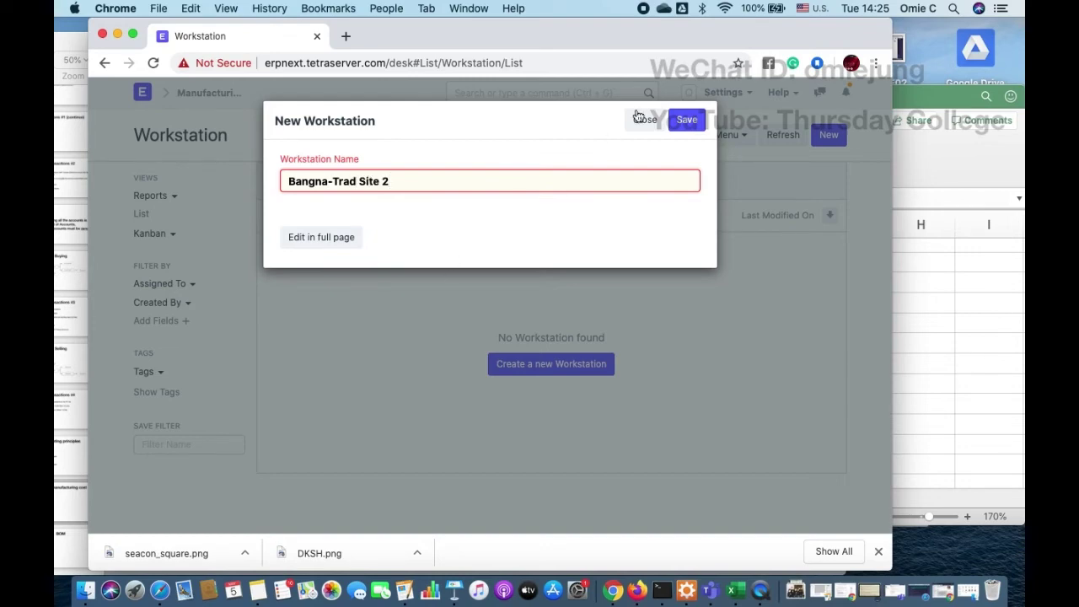
pyautogui.click(685, 120)
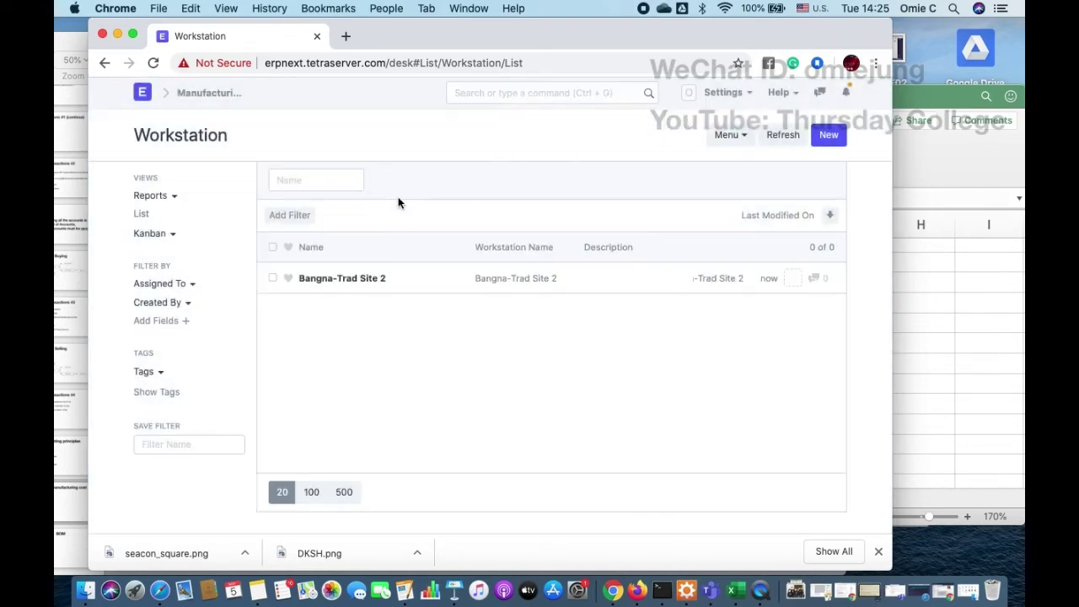
# - Open the Bangna-Trad Site 2 workstation record at its Operating Costs section
pyautogui.click(355, 283)
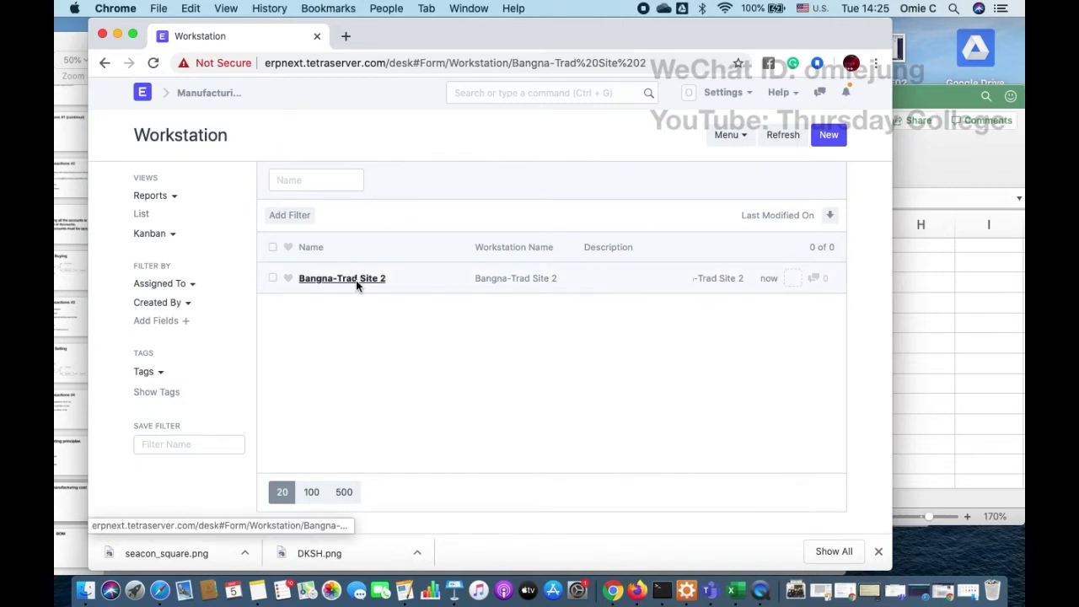
pyautogui.scroll(-2, 414, 334)
pyautogui.scroll(-2, 414, 334)
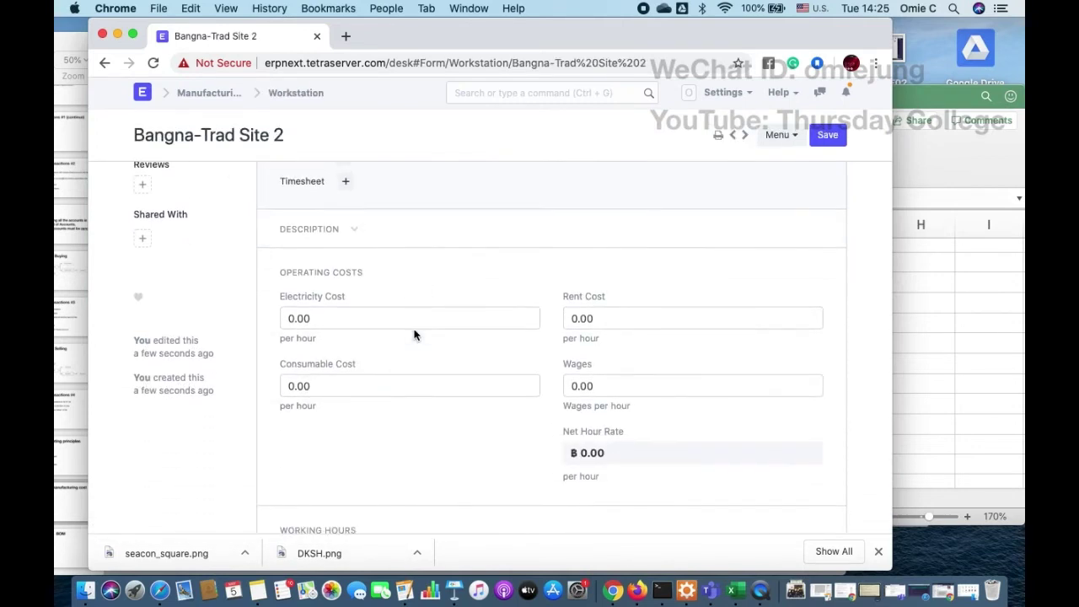
pyautogui.scroll(-2, 414, 334)
pyautogui.scroll(4, 414, 335)
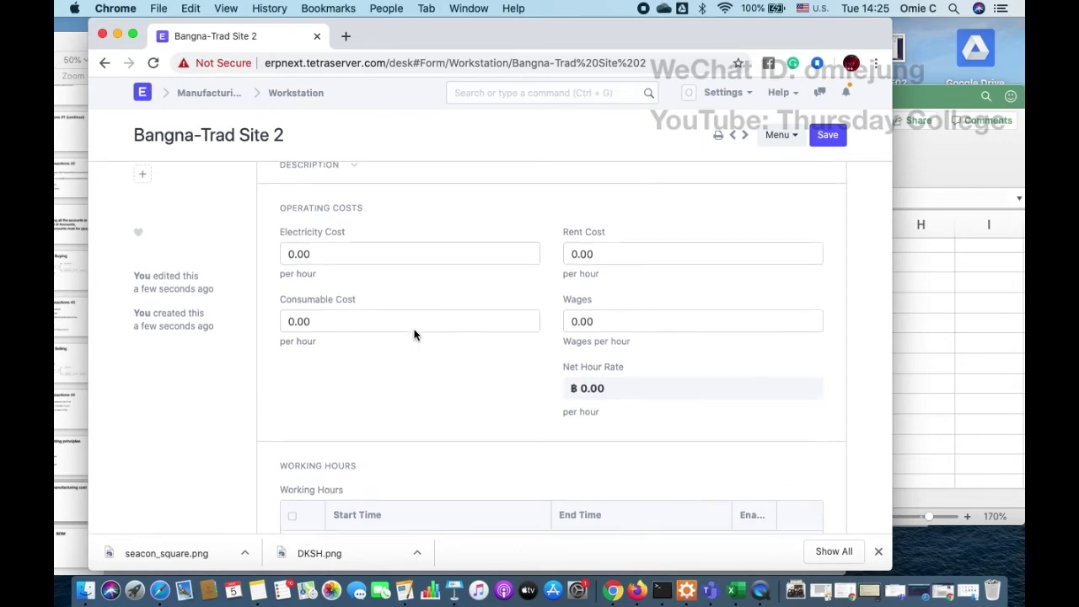
# - Move the Excel window aside so the hourly overhead column shows beside the browser, and return to the ERPNext workstation form
pyautogui.click(947, 322)
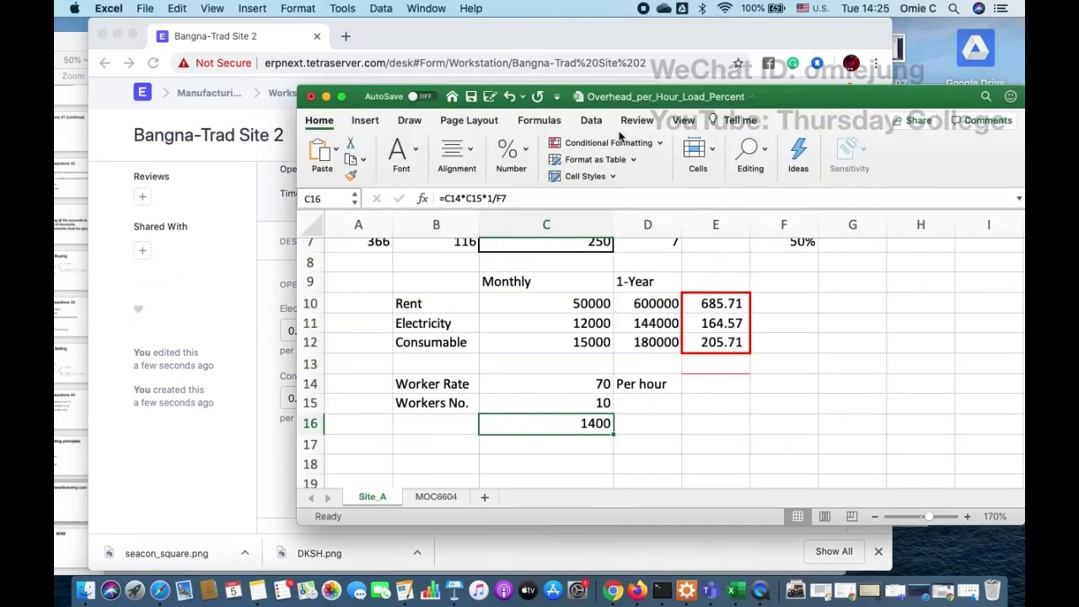
pyautogui.moveTo(693, 100); pyautogui.dragTo(888, 139)
pyautogui.click(466, 308)
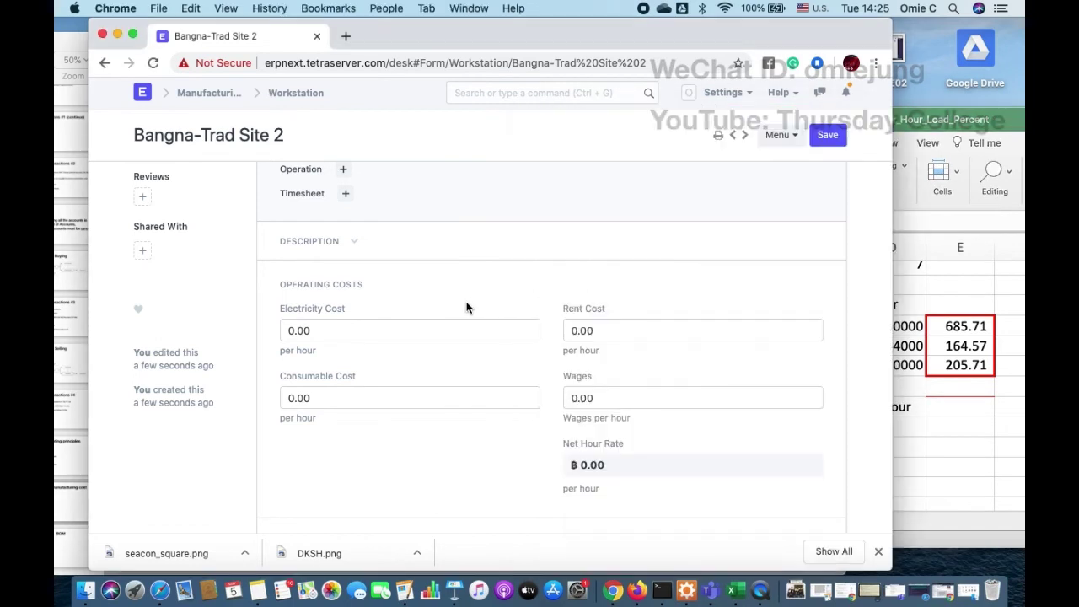
# - Set the workstation's hourly Rent Cost to 685.71, Electricity Cost to 164.57 and Consumable Cost to 205.71
pyautogui.click(594, 331)
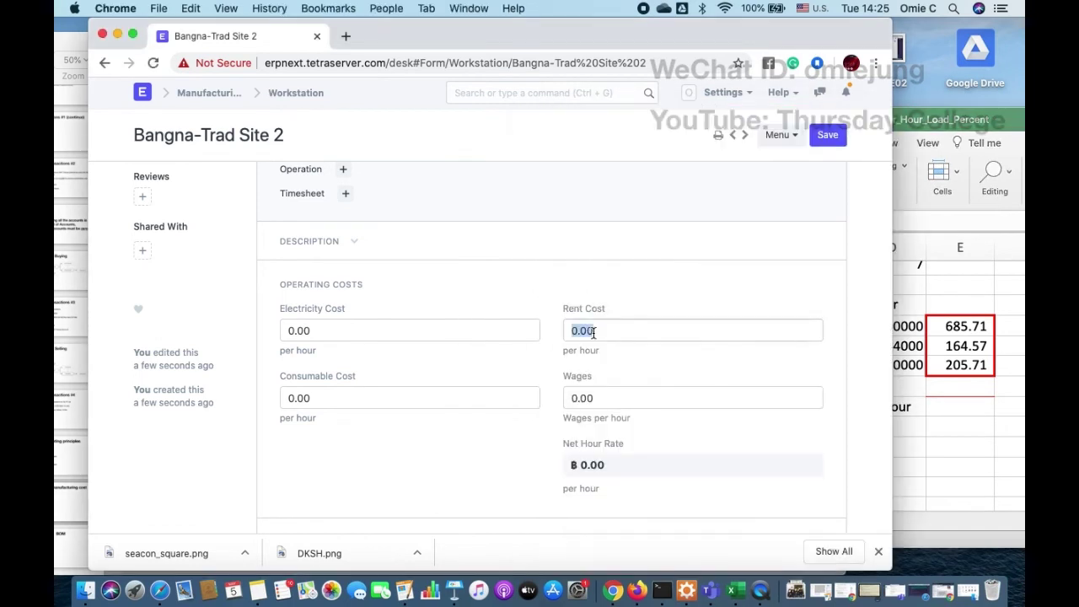
pyautogui.write('685.71')
pyautogui.click(391, 328)
pyautogui.write('164.5')
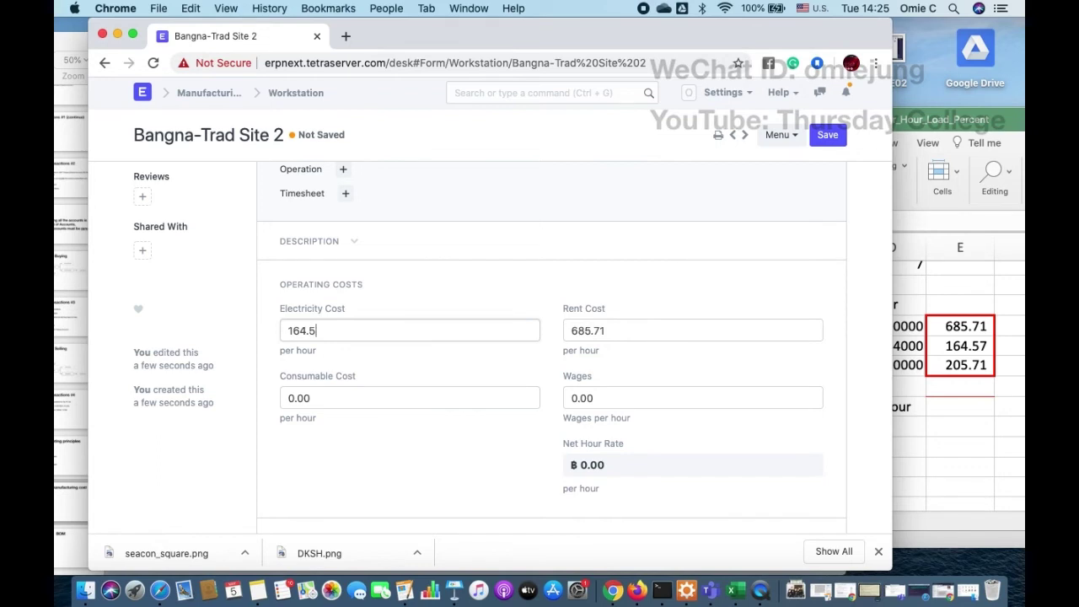
pyautogui.click(477, 394)
pyautogui.write('205')
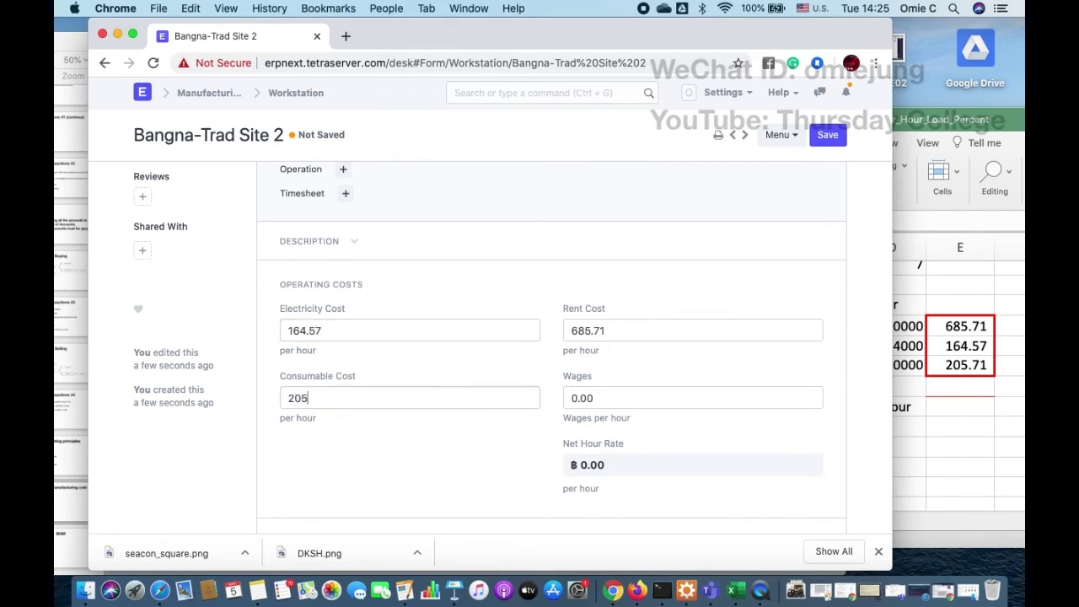
# - Check the labour cost in the Excel sheet and set the workstation's hourly Wages to 1400
pyautogui.click(966, 427)
pyautogui.press('super+Tab')
pyautogui.click(632, 394)
pyautogui.write('1400')
pyautogui.click(440, 454)
# - Add a row to the Working Hours table and set its Start Time to 08:30:00
pyautogui.scroll(-3, 454, 447)
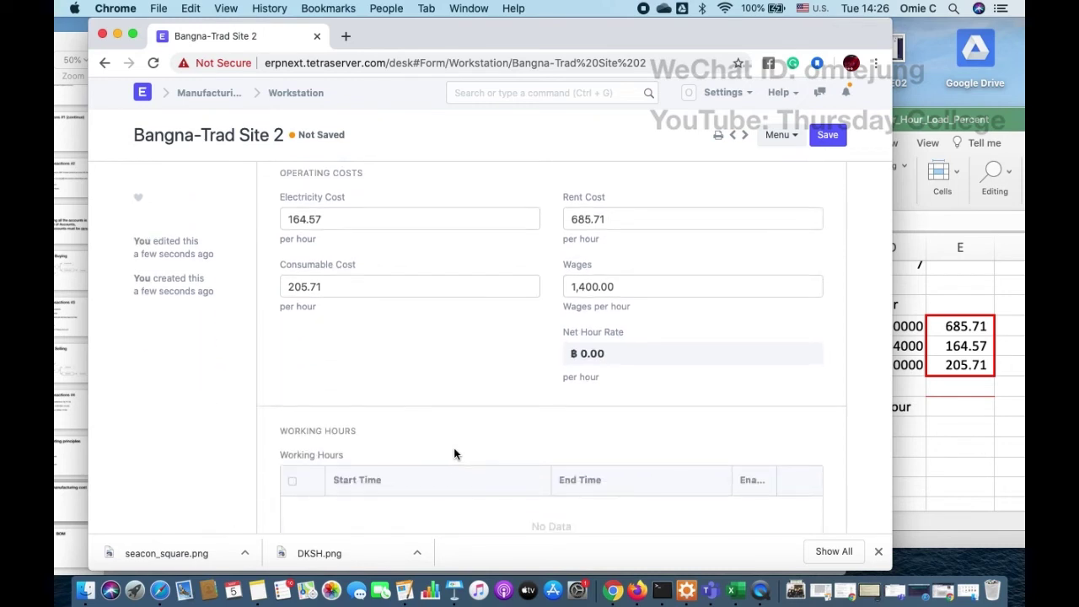
pyautogui.scroll(-2, 454, 451)
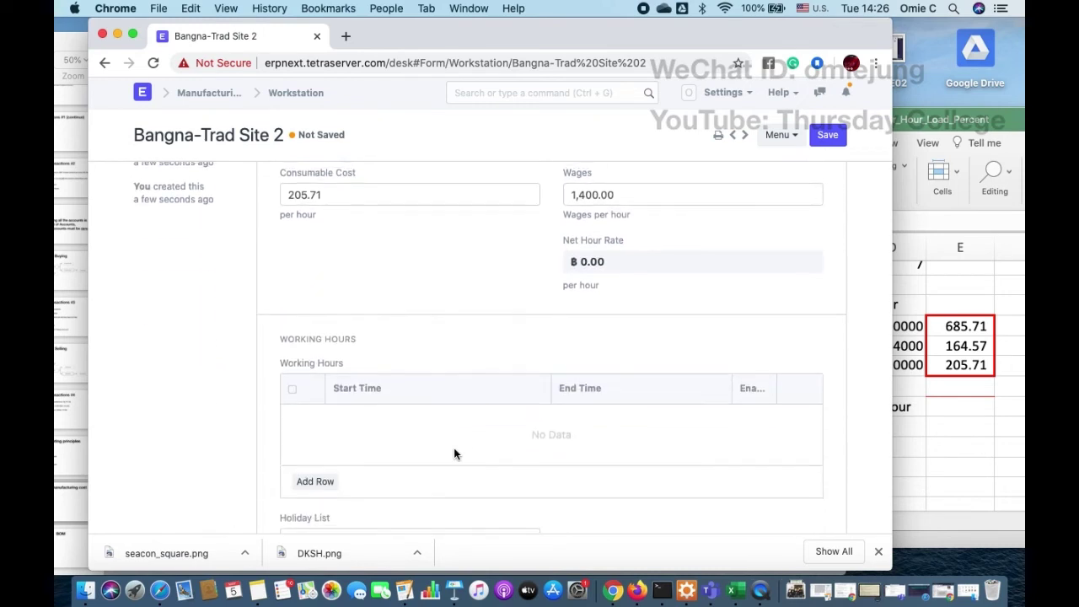
pyautogui.click(306, 483)
pyautogui.doubleClick(386, 416)
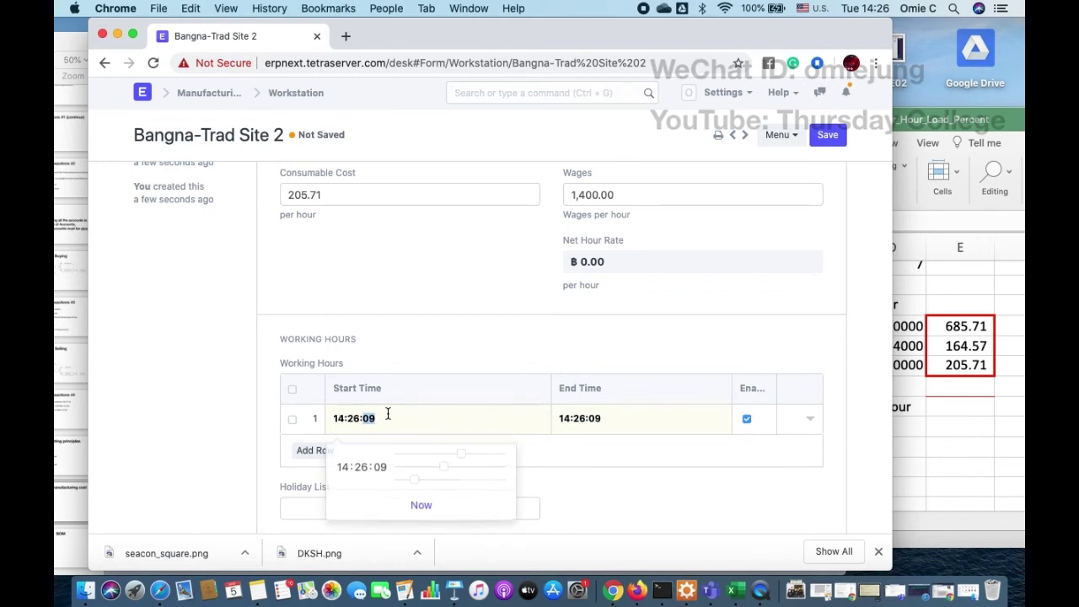
pyautogui.moveTo(462, 455); pyautogui.dragTo(351, 486)
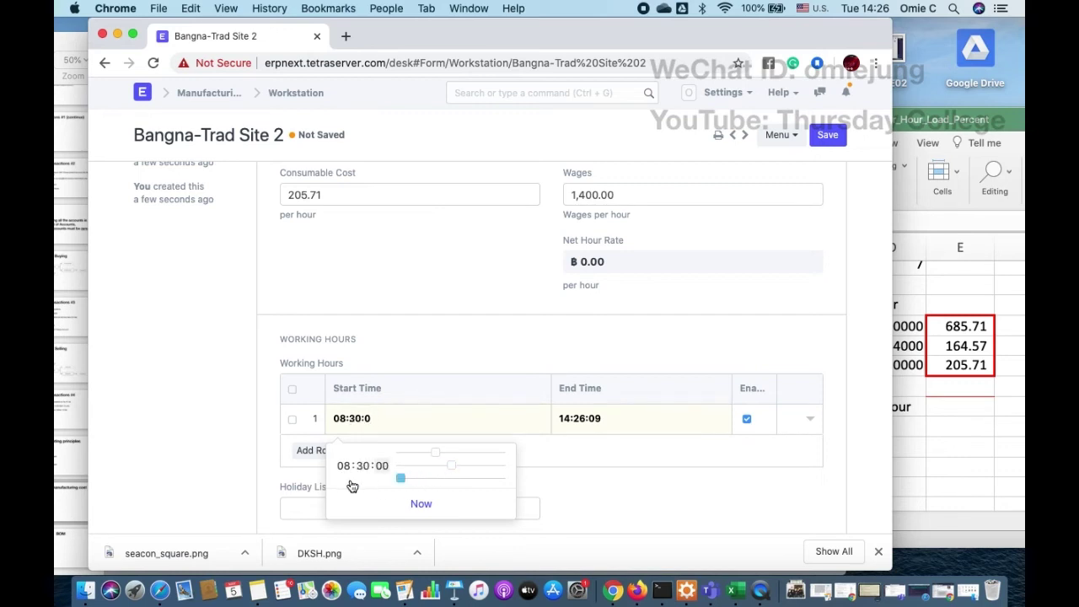
# - Set the End Time of the Working Hours row to 16:30:00
pyautogui.click(601, 426)
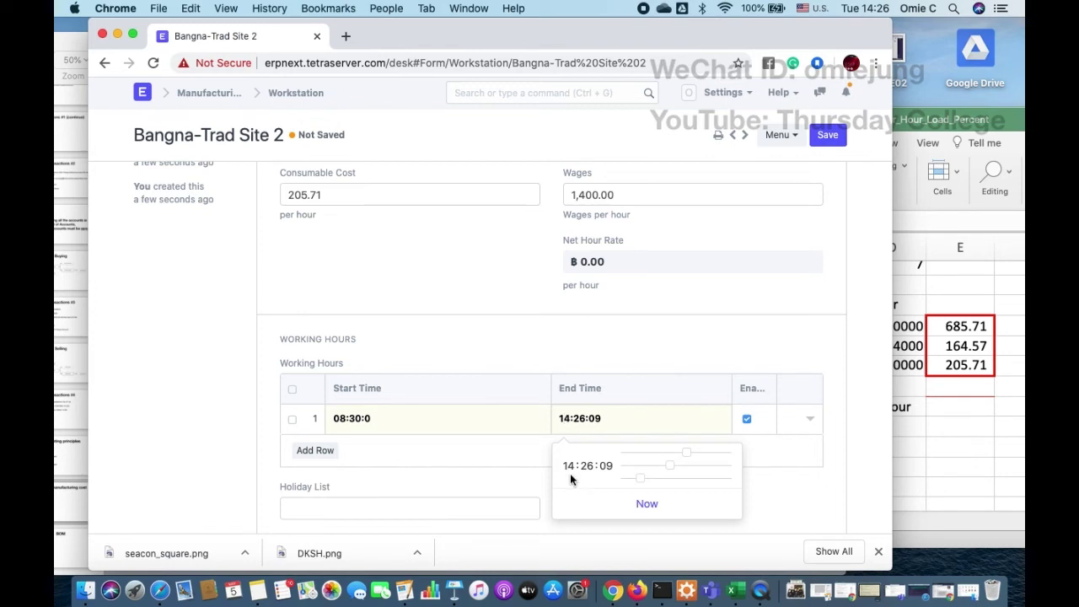
pyautogui.moveTo(685, 453)
pyautogui.mouseDown()
pyautogui.moveTo(705, 455)
pyautogui.moveTo(678, 469)
pyautogui.mouseUp()
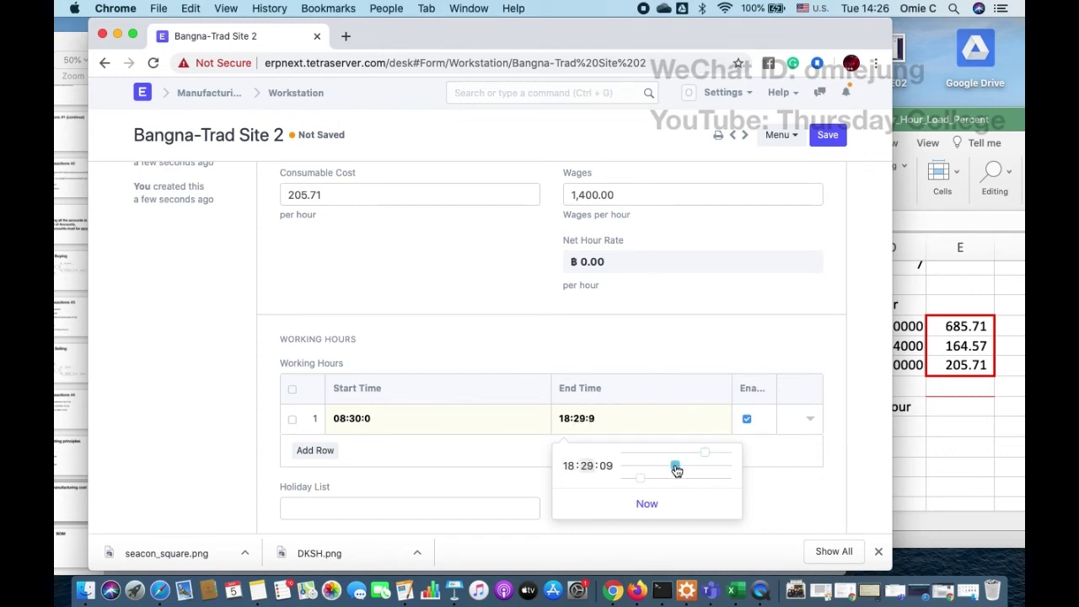
pyautogui.moveTo(641, 479); pyautogui.dragTo(610, 486)
pyautogui.moveTo(703, 455); pyautogui.dragTo(696, 457)
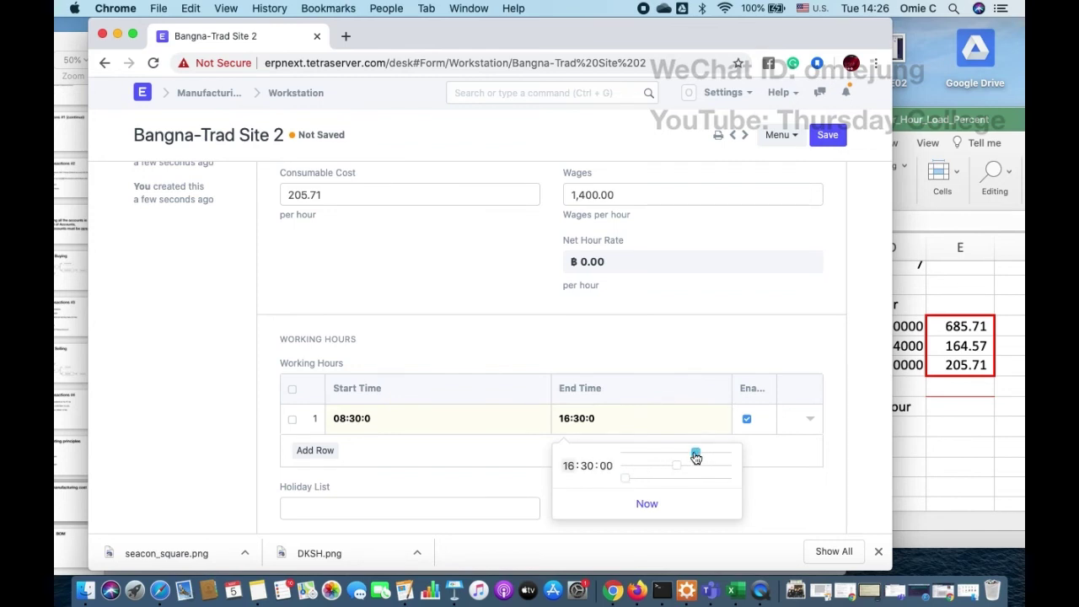
pyautogui.click(607, 447)
pyautogui.scroll(-2, 535, 447)
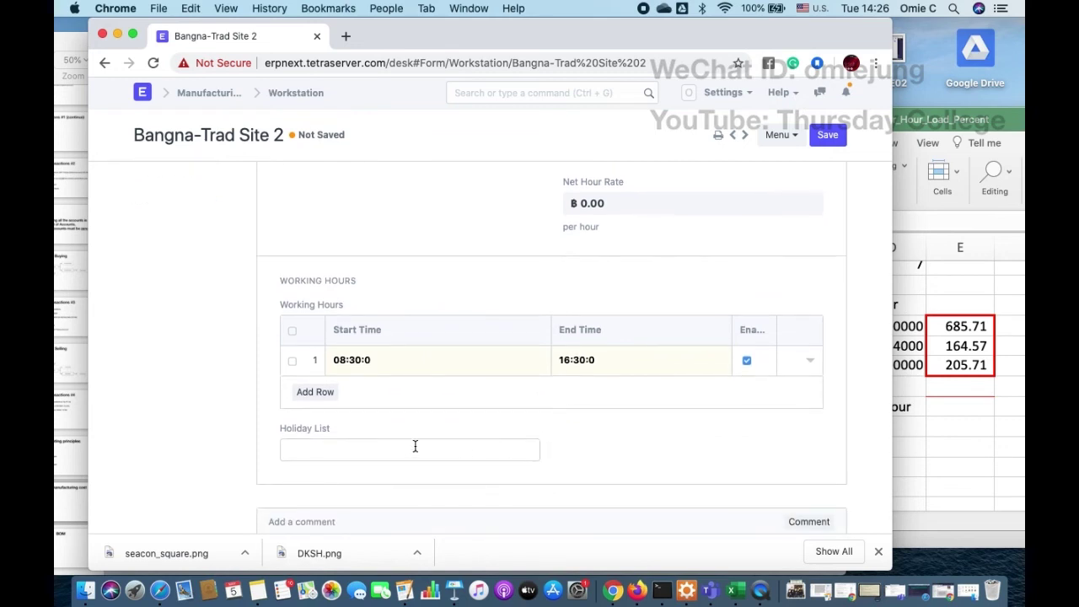
# - Review the Bangna-Trad Site 2 workstation form from the operating costs through the working hours and Holiday List field
pyautogui.scroll(-4, 436, 398)
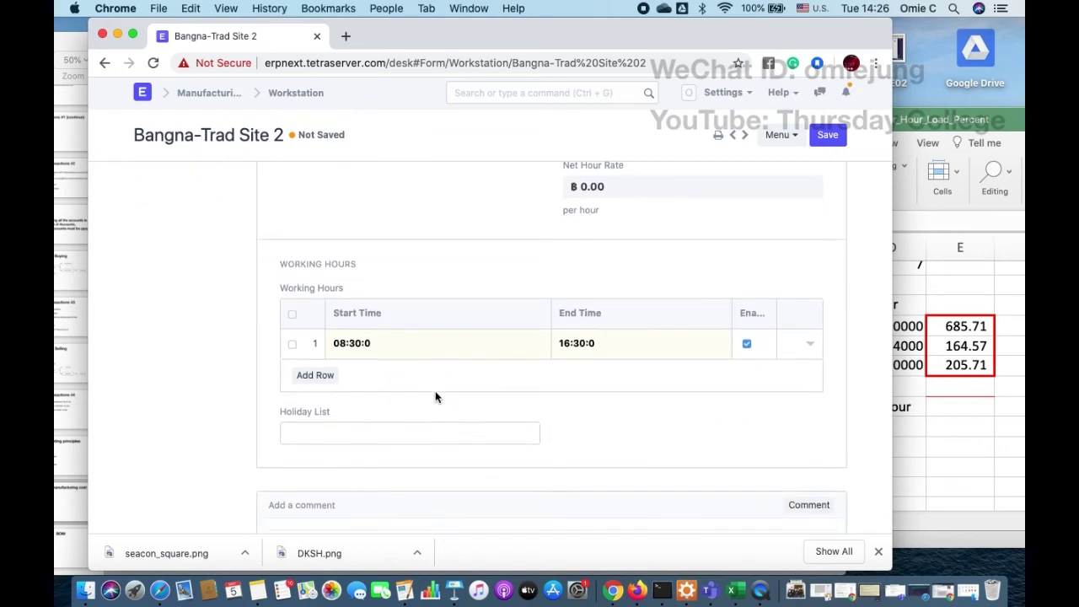
pyautogui.scroll(3, 436, 397)
pyautogui.scroll(-1, 436, 397)
pyautogui.scroll(-5, 435, 397)
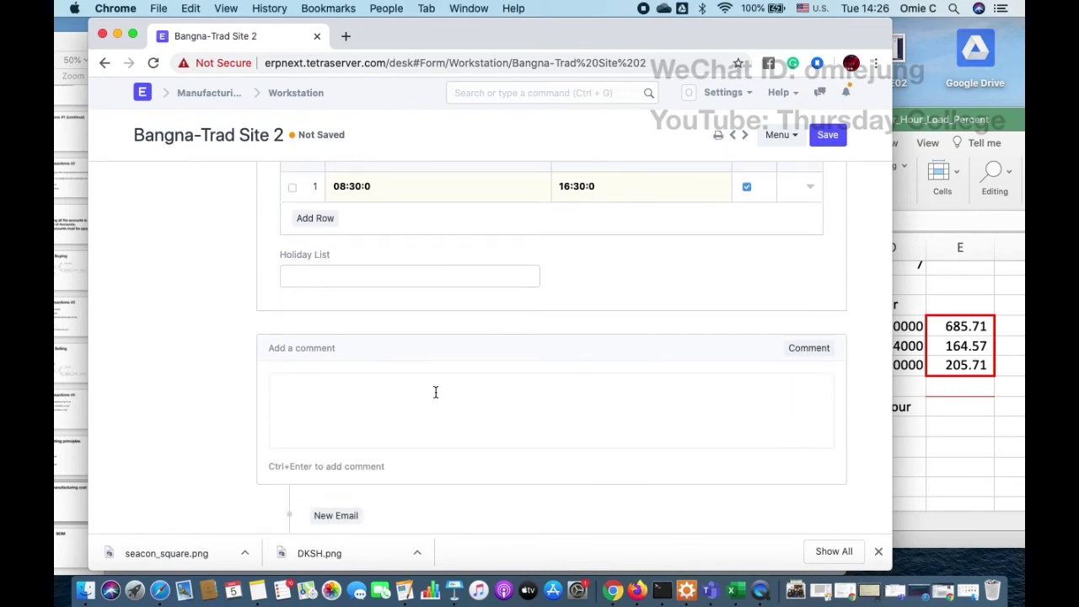
pyautogui.scroll(10, 436, 397)
pyautogui.scroll(-4, 436, 397)
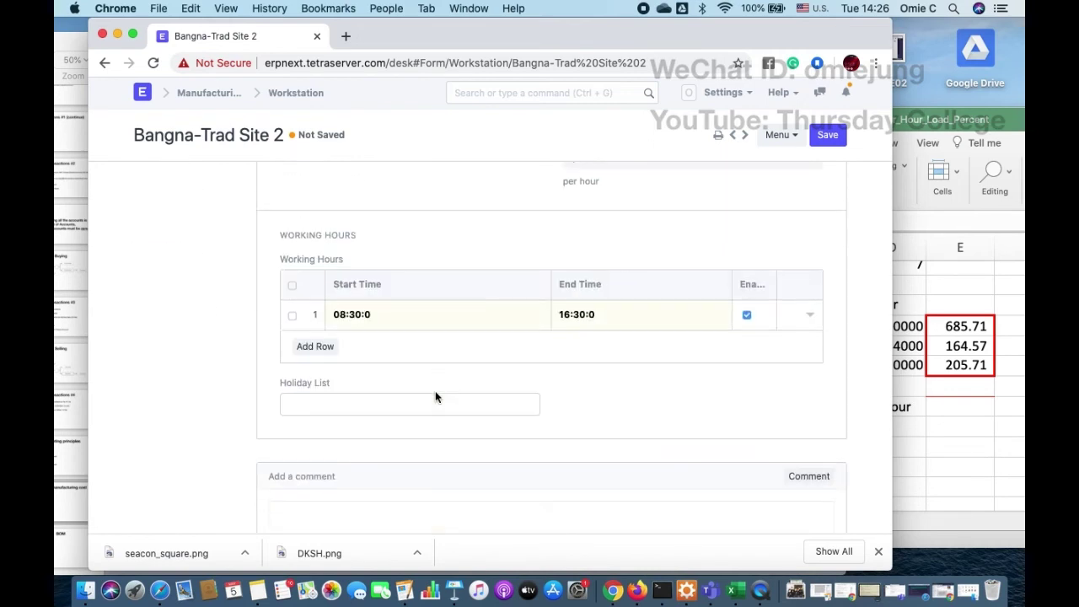
pyautogui.scroll(-4, 406, 446)
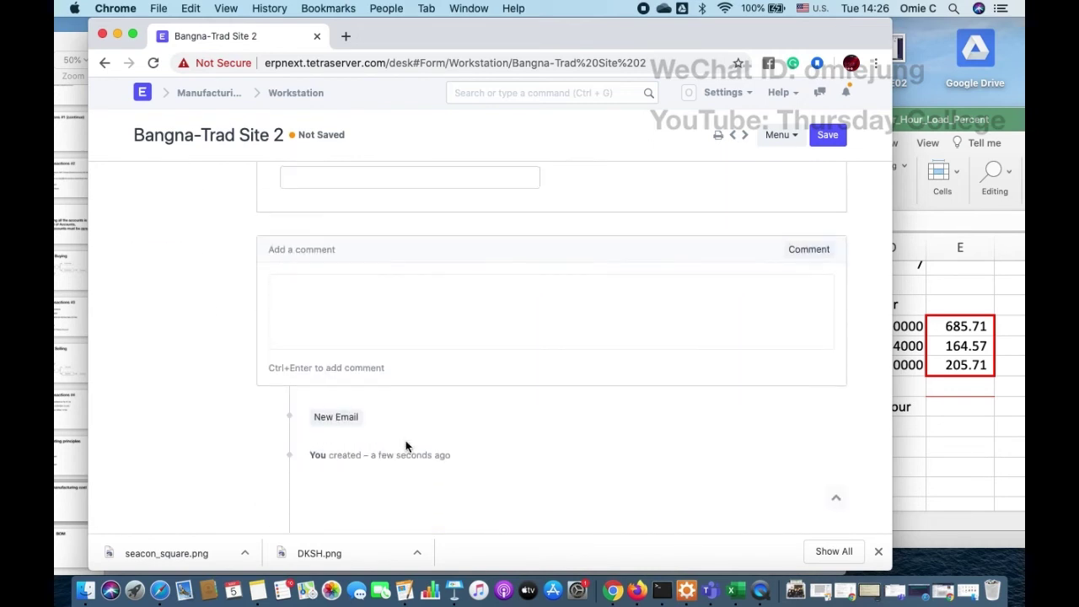
pyautogui.scroll(8, 406, 445)
pyautogui.scroll(3, 405, 445)
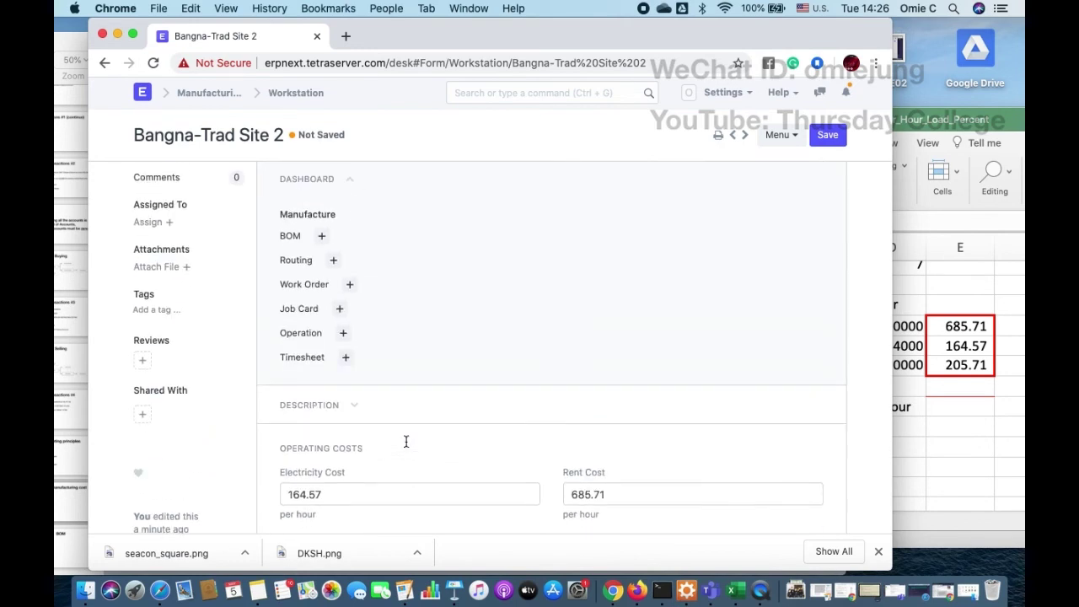
pyautogui.scroll(-5, 646, 216)
pyautogui.scroll(5, 647, 217)
pyautogui.scroll(-1, 647, 217)
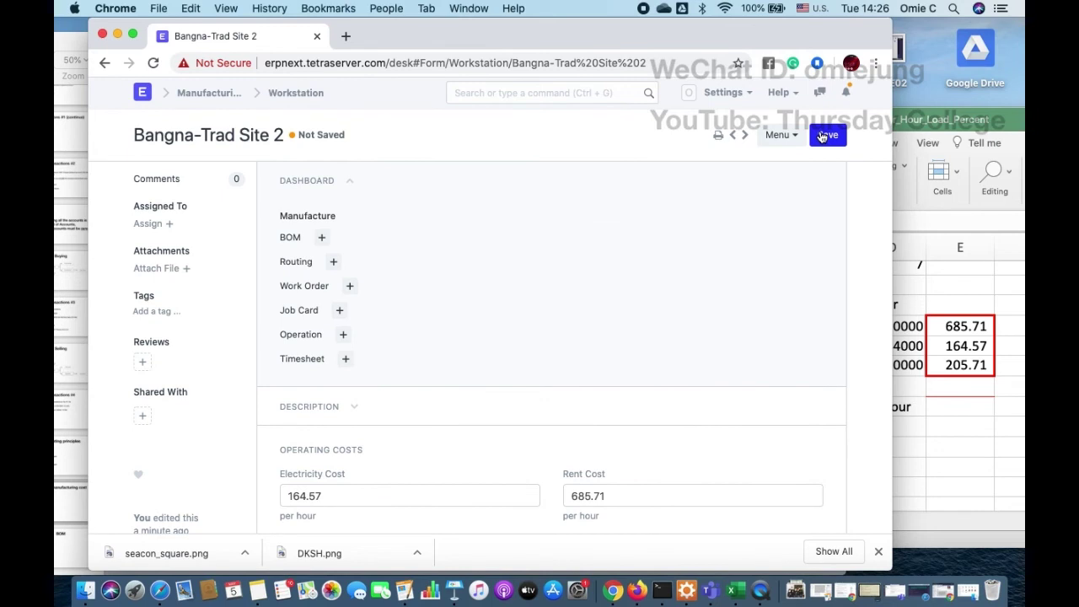
# - Save the Bangna-Trad Site 2 workstation and check its Net Hour Rate against the entered hourly costs
pyautogui.click(822, 137)
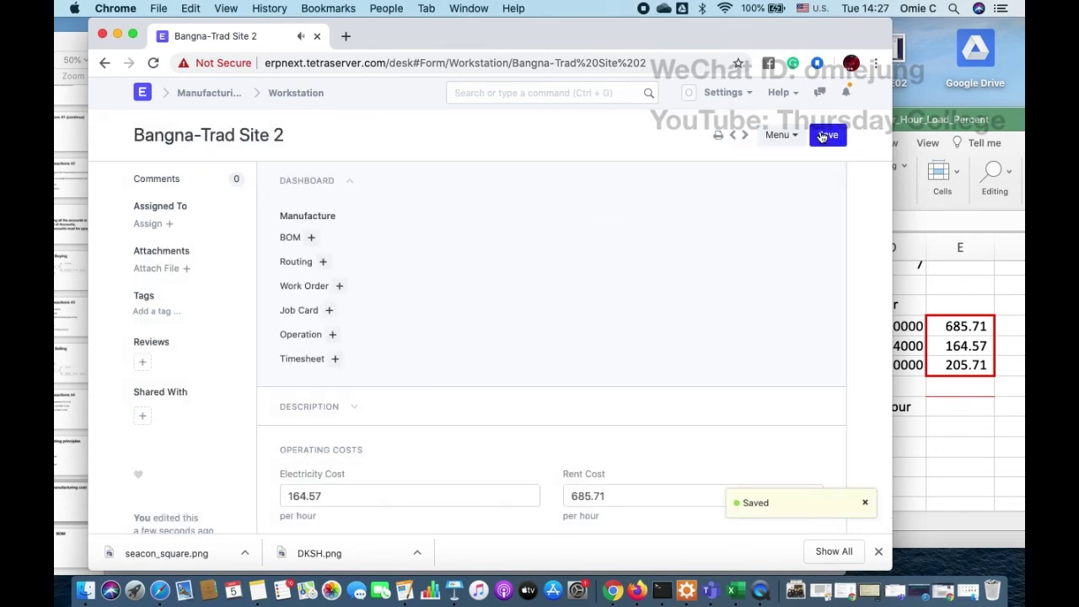
pyautogui.scroll(-6, 523, 283)
pyautogui.scroll(-2, 523, 278)
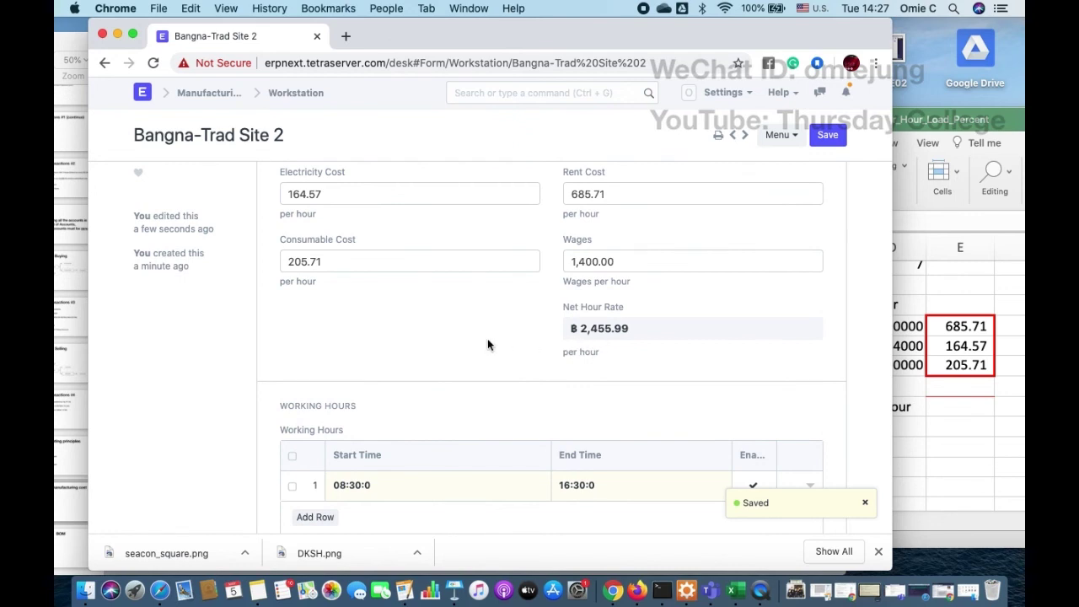
pyautogui.scroll(-1, 488, 342)
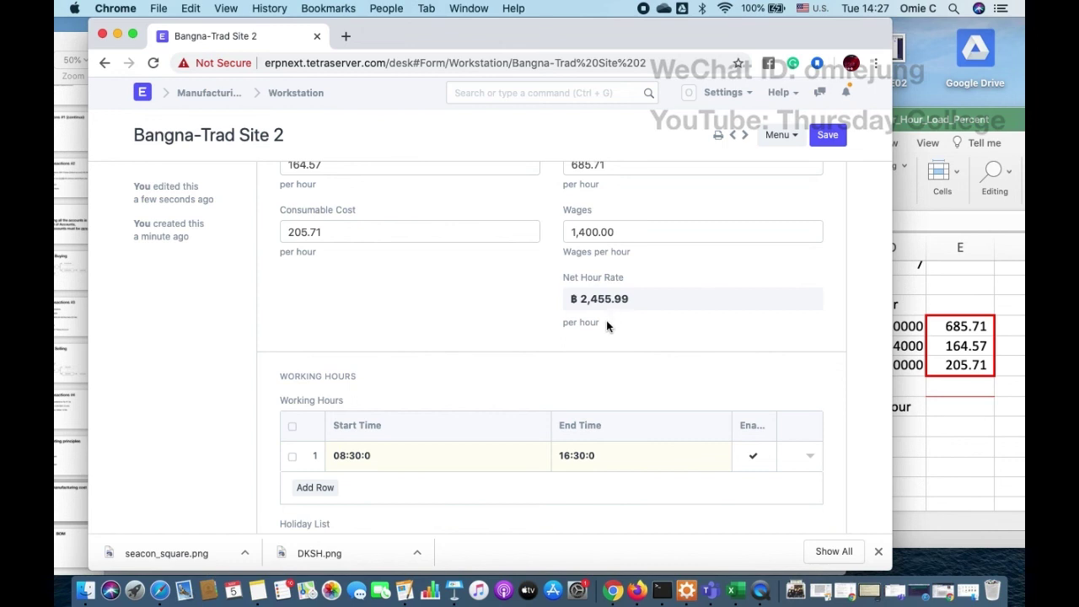
pyautogui.scroll(1, 607, 327)
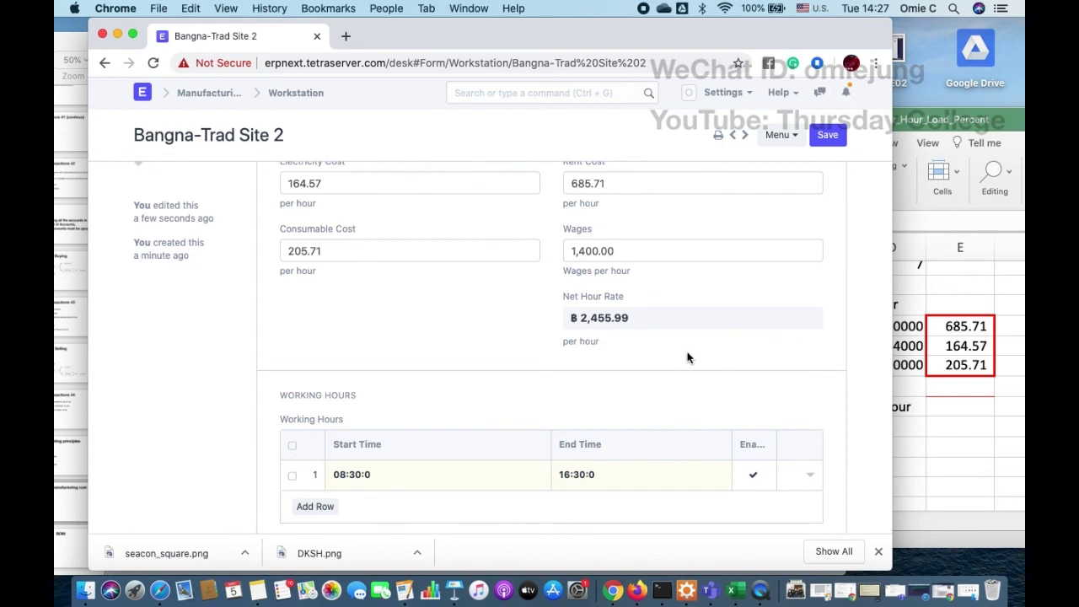
pyautogui.scroll(5, 688, 358)
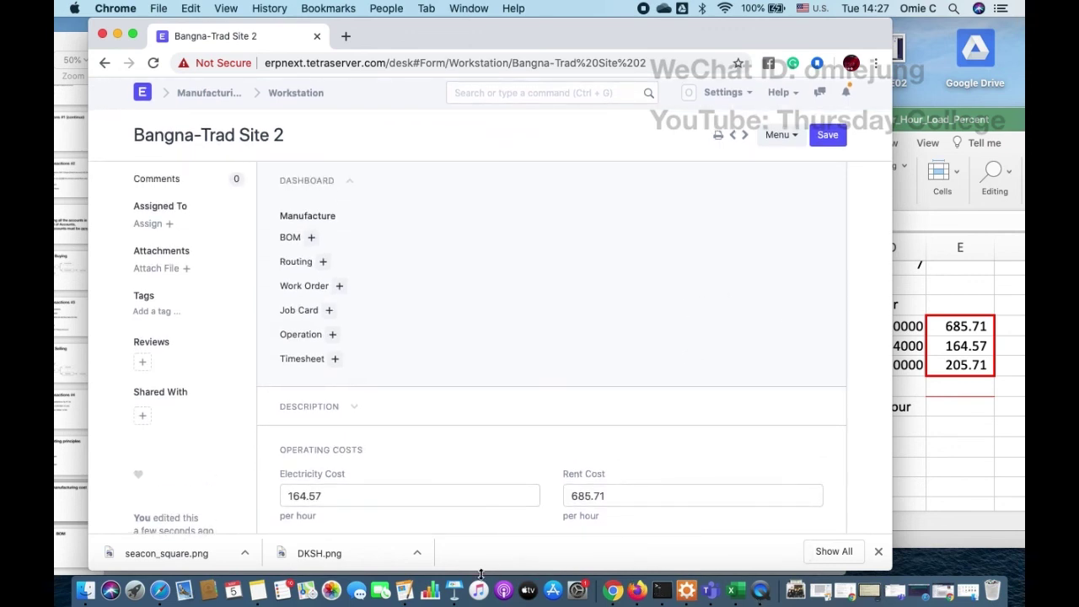
# - Switch to Keynote to view the "Estimate manufacturing cost" slide of the YouTube-ERP presentation
pyautogui.click(453, 593)
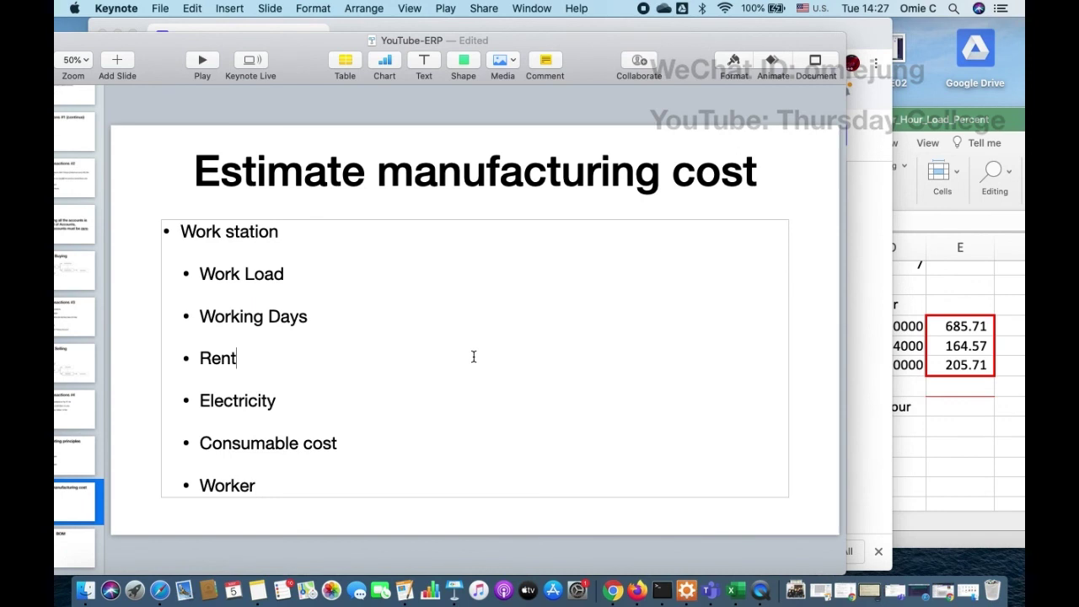